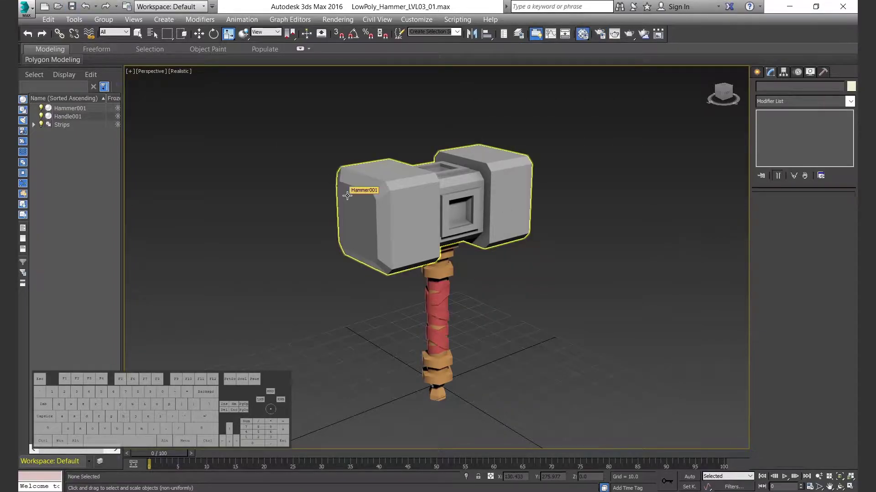
Open the Material Editor and rename the first sample material as HammerMaterial.
click(581, 33)
drag(649, 68, 625, 77)
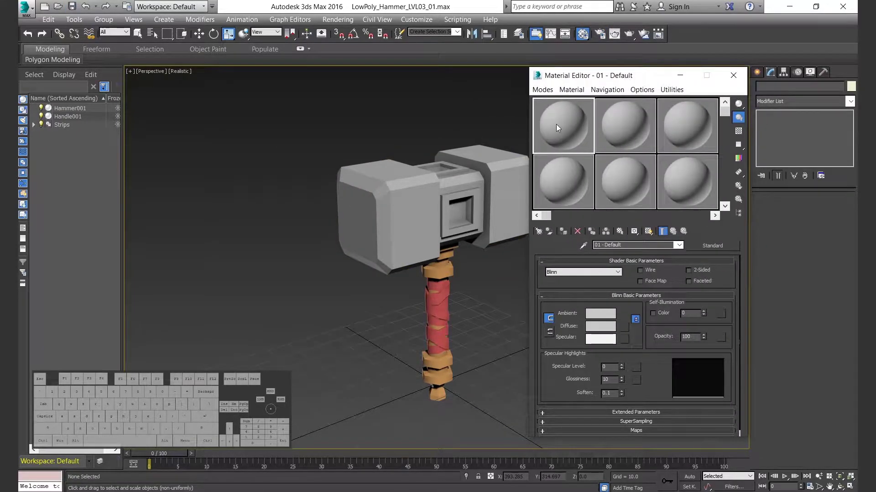
text(Hammer)
key(Return)
text(Material)
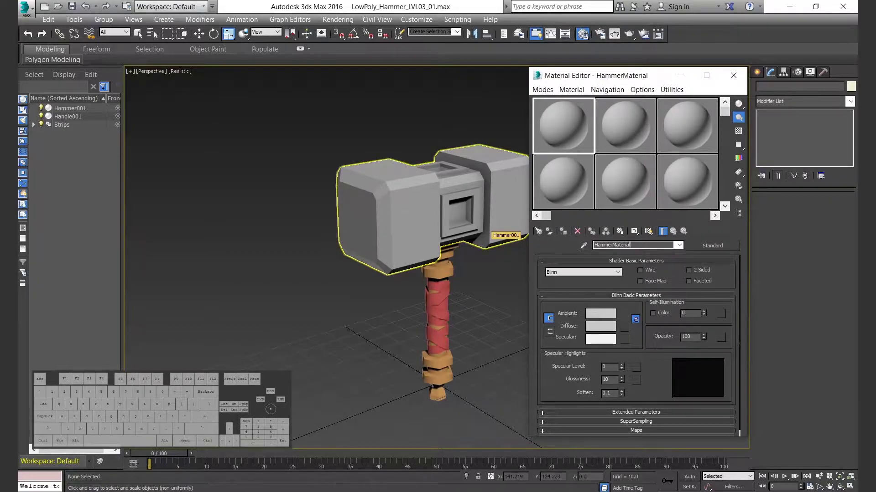
Change HammerMaterial to a Multi/Sub-Object material, discarding the old material, and reduce it to six sub-materials.
click(712, 246)
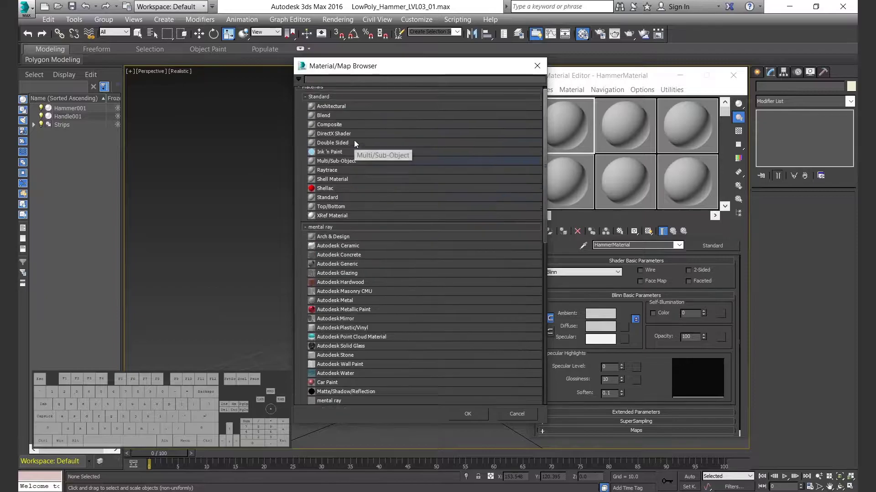
click(336, 166)
click(467, 413)
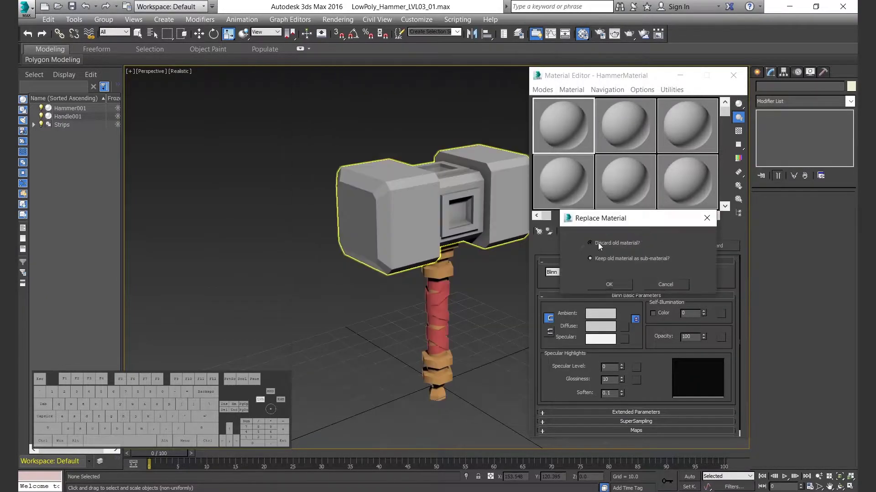
click(602, 284)
click(682, 279)
click(682, 279)
click(682, 279)
click(681, 279)
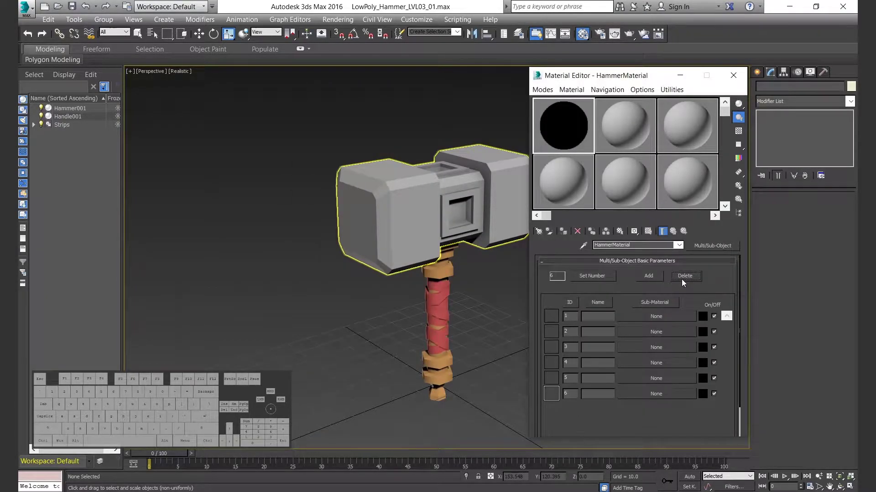
Assign a Standard material to sub-material 1 and name it HammerBaseColor.
click(652, 317)
click(327, 202)
click(467, 414)
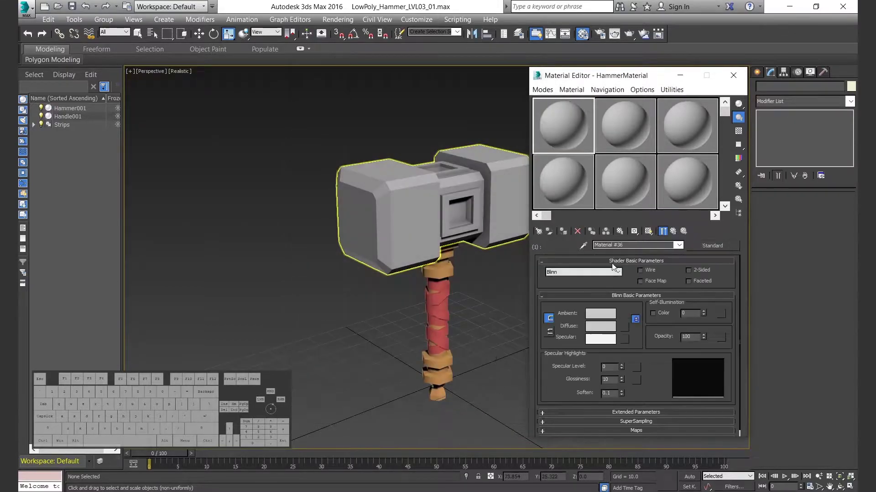
key(BackSpace)
text(Hammer)
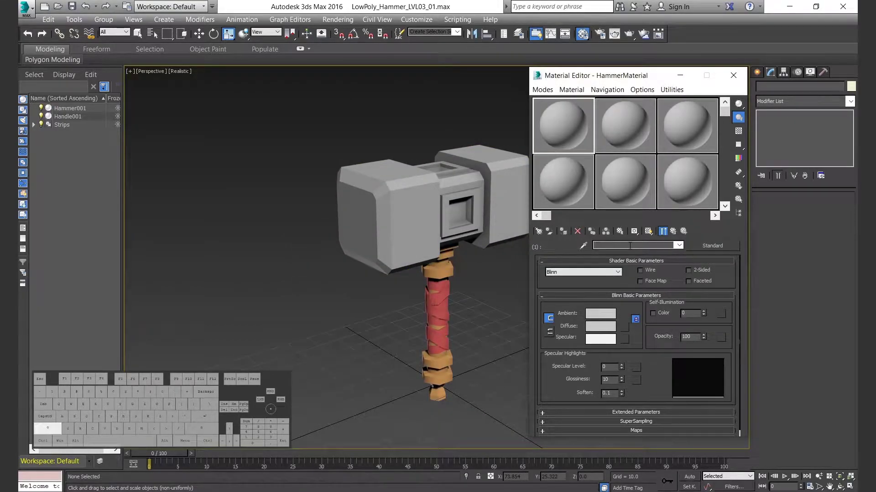
text(BaseColor)
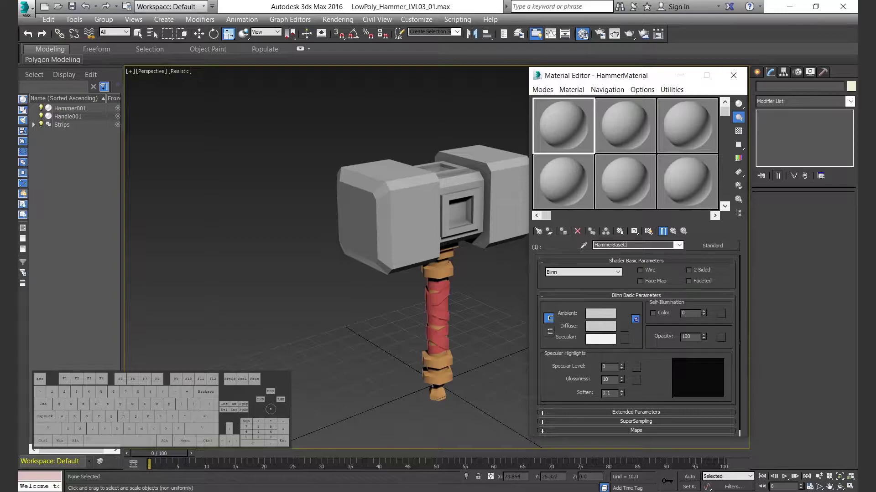
Give HammerBaseColor an Ambient/Reflective Occlusion diffuse map named HammerBaseColorMap with 80 samples.
click(624, 326)
click(350, 123)
click(475, 414)
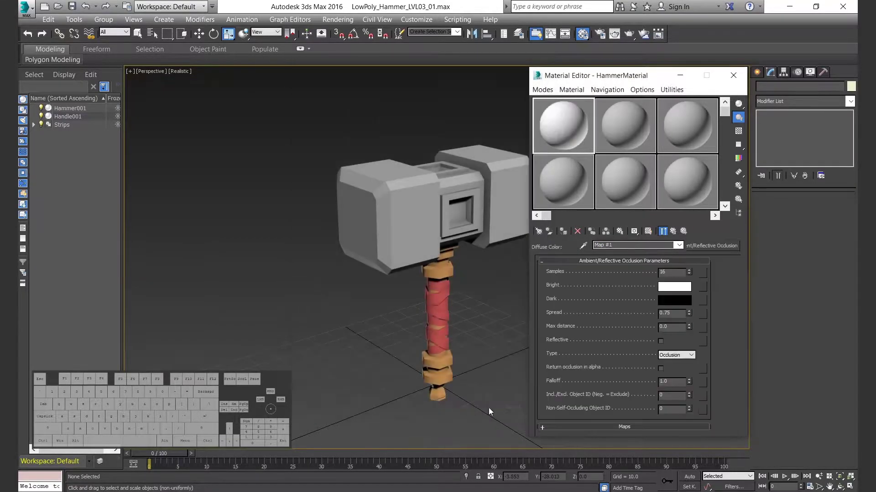
click(660, 272)
key(BackSpace)
key(BackSpace)
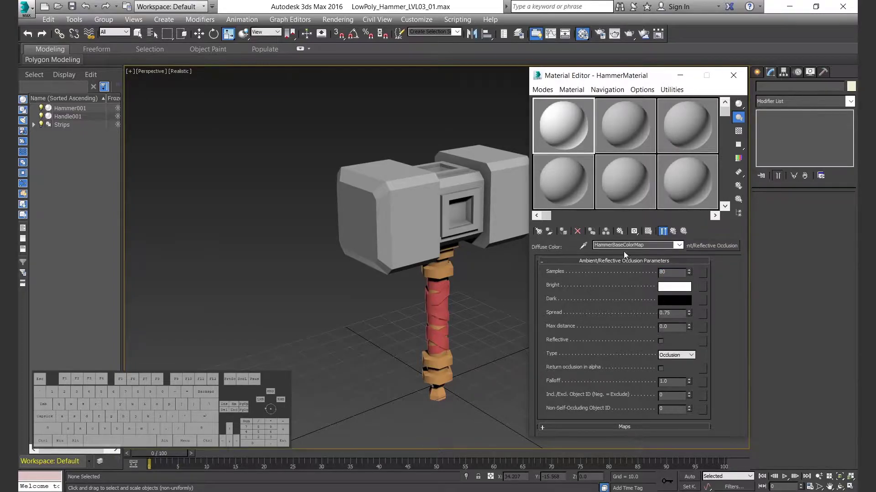
Set the occlusion map's Bright color to saturation 0.1 and value 0.3.
click(676, 287)
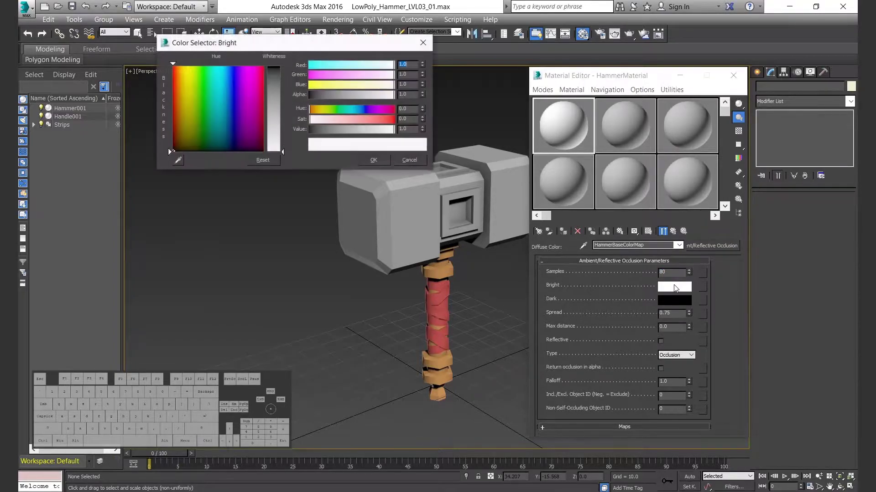
drag(407, 109, 401, 119)
text(1)
key(Tab)
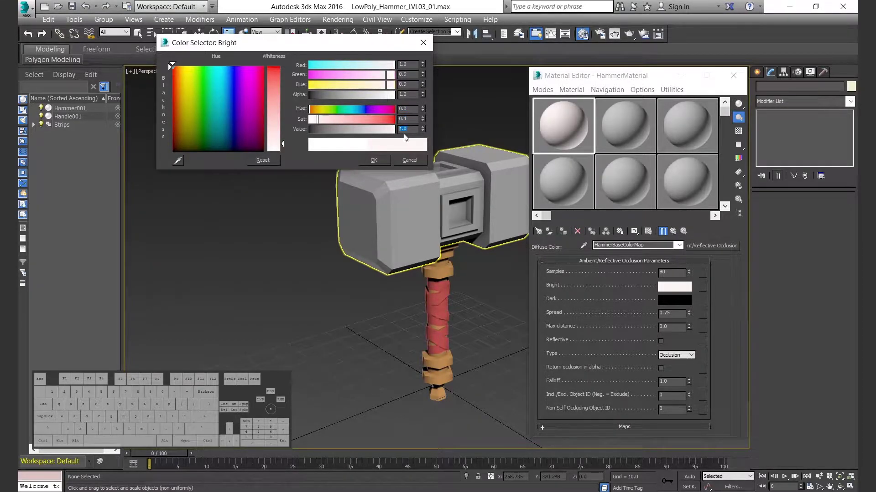
text(0.3)
key(Return)
click(387, 161)
Copy the Bright color to Dark and set the Dark color's value to 0.05.
drag(678, 286, 674, 300)
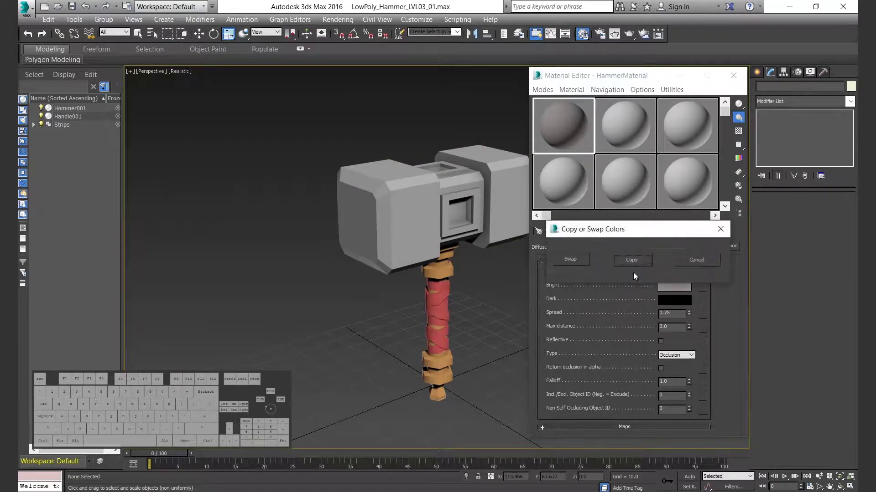
click(630, 257)
click(674, 300)
text(0.05)
key(Return)
click(375, 160)
Copy the map's Bright color into HammerBaseColor's linked ambient and diffuse colors.
right_click(678, 284)
click(704, 291)
click(674, 230)
right_click(600, 315)
click(595, 346)
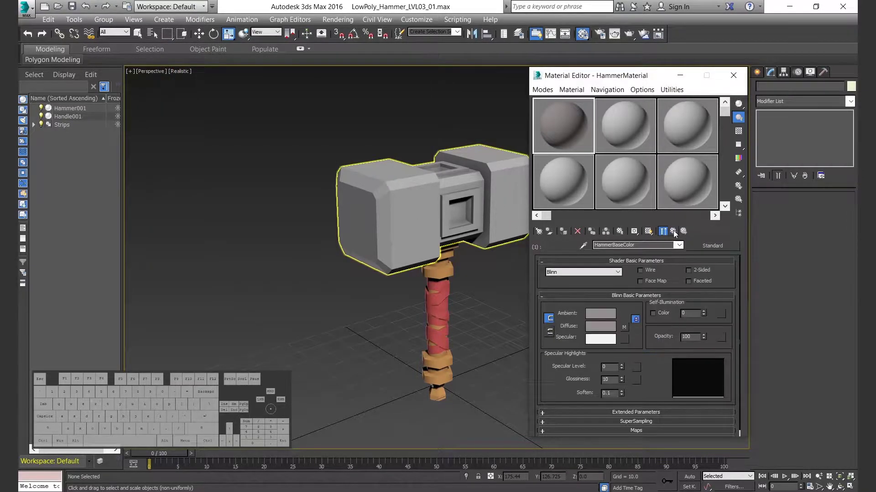
Copy the HammerBaseColor sub-material into slots 2 to 6, using the Copy method for each.
click(673, 231)
mouse_move(642, 329)
mouse_down()
mouse_move(663, 362)
mouse_move(628, 321)
mouse_up()
click(611, 290)
click(616, 289)
key(Return)
click(616, 291)
drag(660, 378, 667, 394)
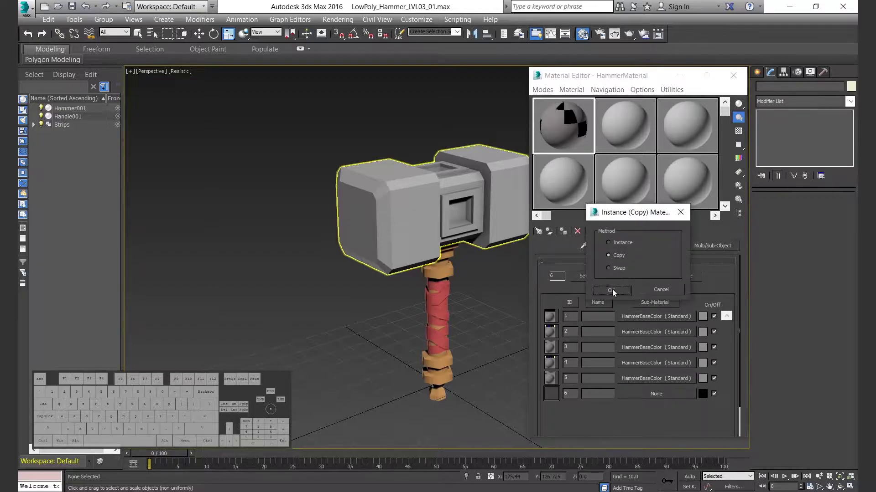
click(612, 289)
Set the Specular Level of sub-material 1 to 50 and return to the parent material.
click(629, 318)
click(617, 367)
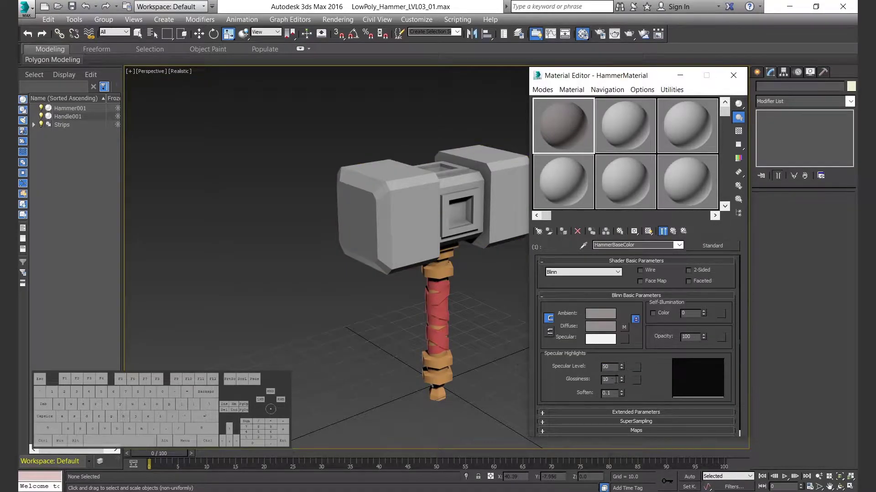
key(Return)
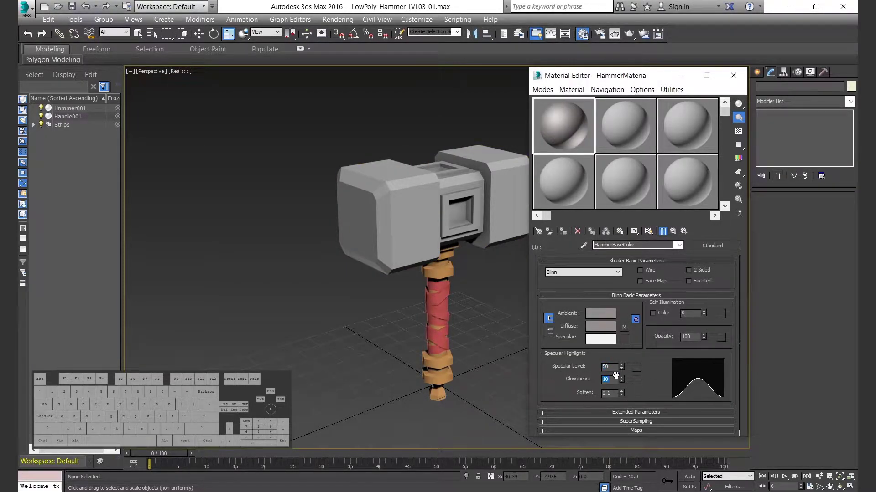
click(674, 232)
Rename sub-material 2 as MetalColor and its diffuse occlusion map as MetalMap.
click(635, 332)
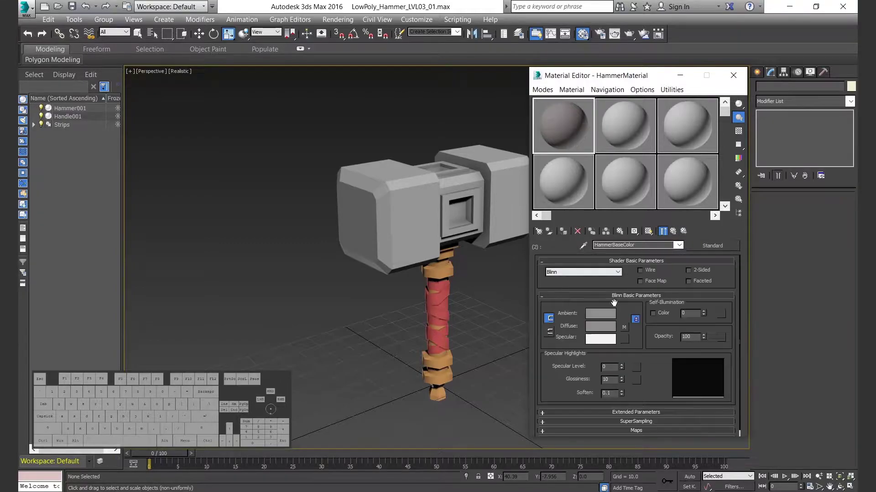
drag(622, 246, 479, 248)
text(MetalColor)
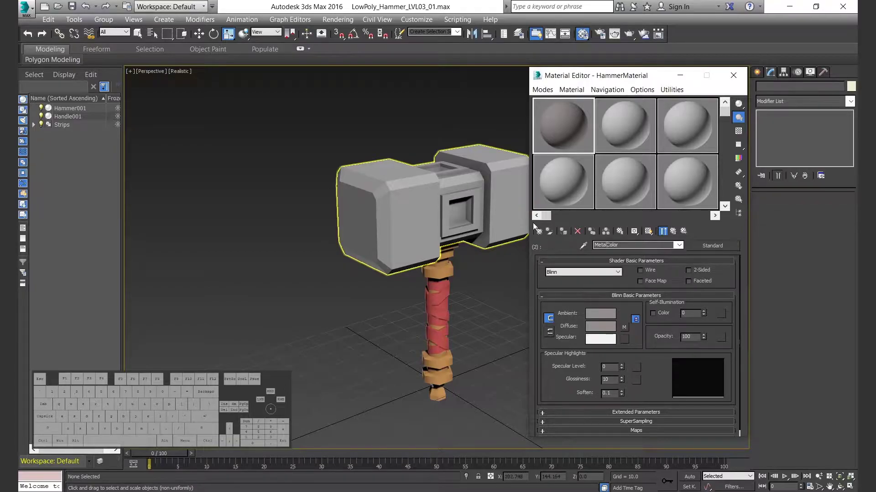
drag(620, 245, 498, 246)
key(ctrl+c)
click(624, 327)
key(ctrl+v)
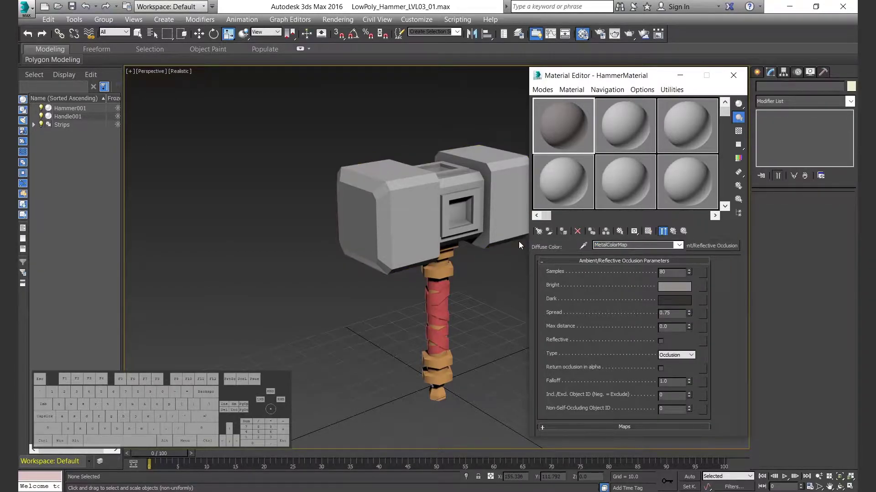
key(BackSpace)
key(BackSpace)
key(BackSpace)
key(BackSpace)
key(BackSpace)
Set the saturation of MetalMap's Bright and Dark colors to 0.
click(675, 286)
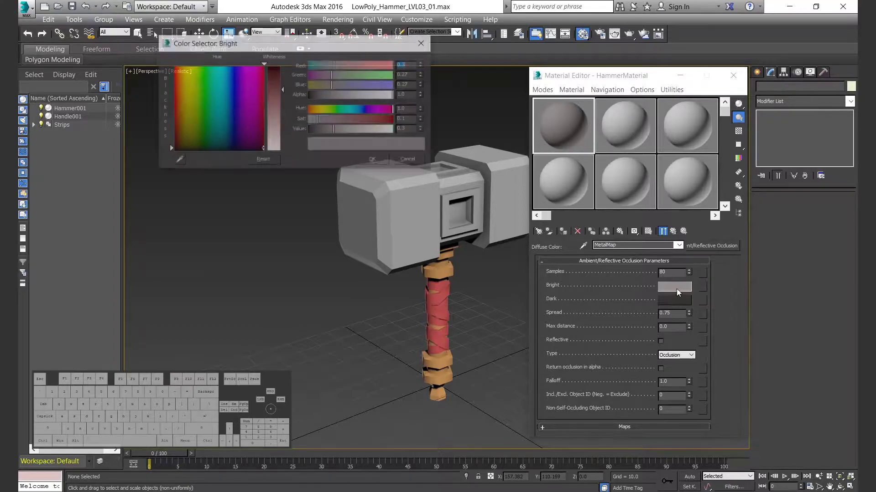
click(422, 121)
key(Tab)
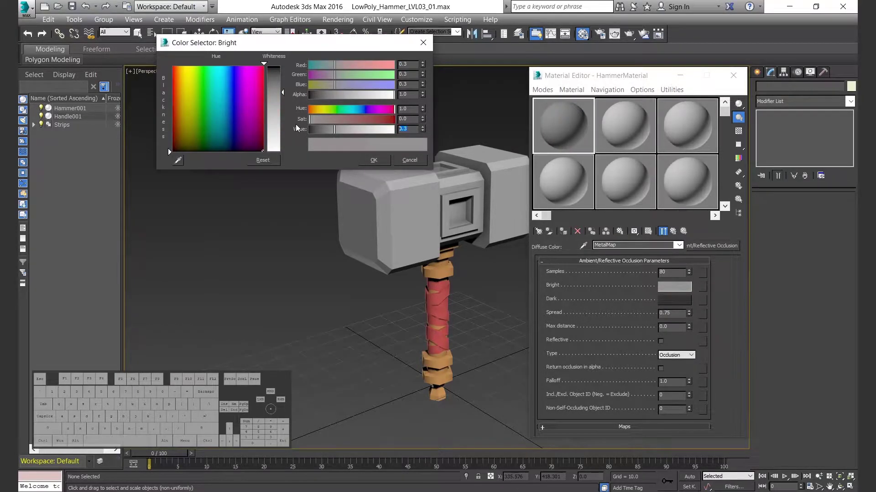
click(375, 160)
click(675, 300)
right_click(424, 118)
click(381, 160)
Copy MetalMap's Bright color into MetalColor's diffuse color.
right_click(676, 286)
click(696, 292)
click(674, 231)
right_click(590, 327)
click(615, 346)
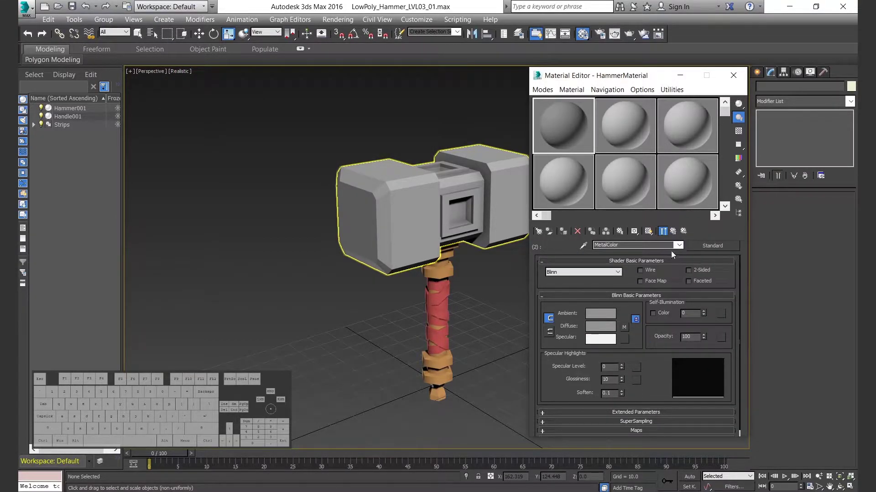
Cut MetalColor from slot 2 and replace it with a copy of sub-material 3.
click(673, 232)
right_click(643, 333)
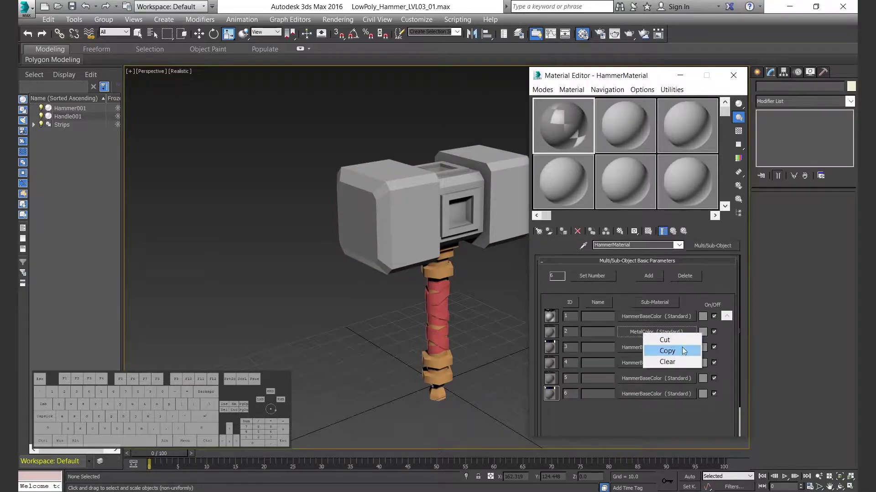
click(649, 342)
drag(648, 344, 647, 331)
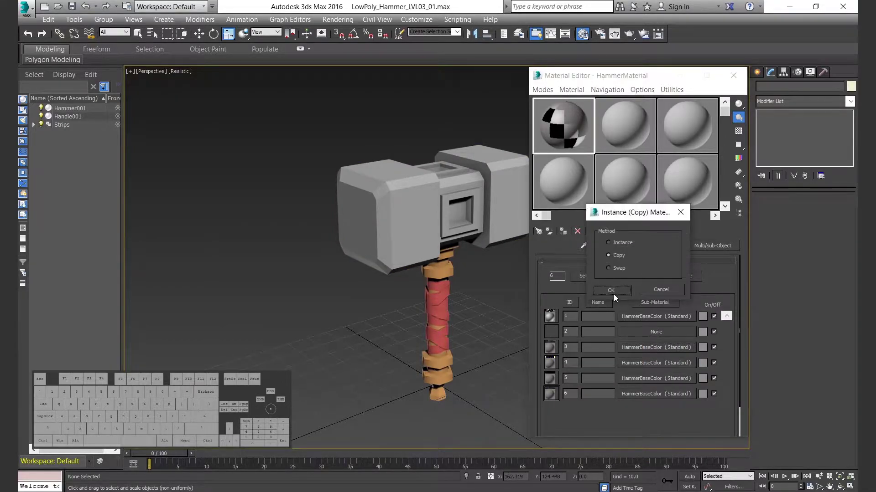
click(615, 291)
Rename sub-material 2 as GoldColor.
click(641, 333)
key(BackSpace)
text(GoldColor)
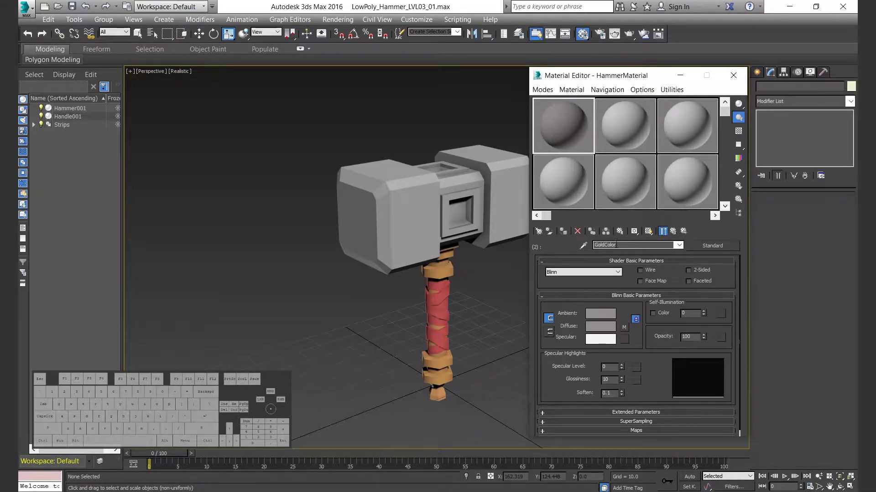
Set the Bright color of GoldColor's diffuse occlusion map to hue 0.1, saturation 0.8 and value 0.5.
click(623, 328)
click(675, 288)
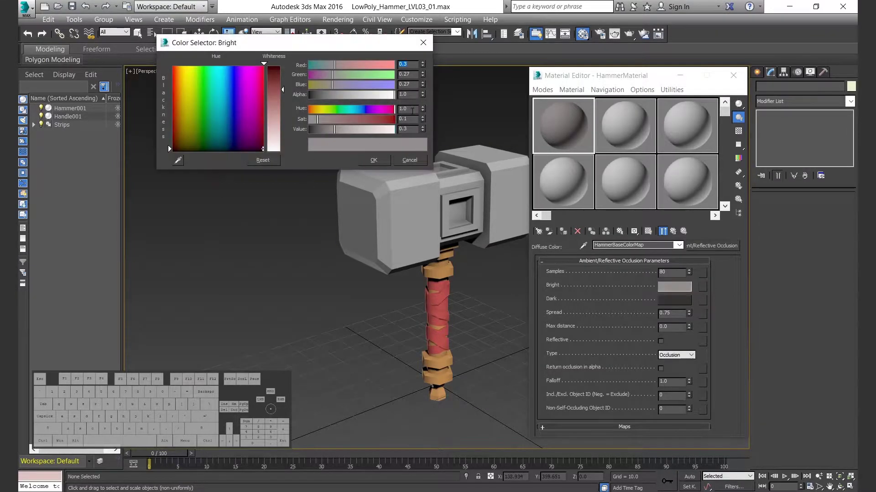
key(Tab)
text(.8)
key(Return)
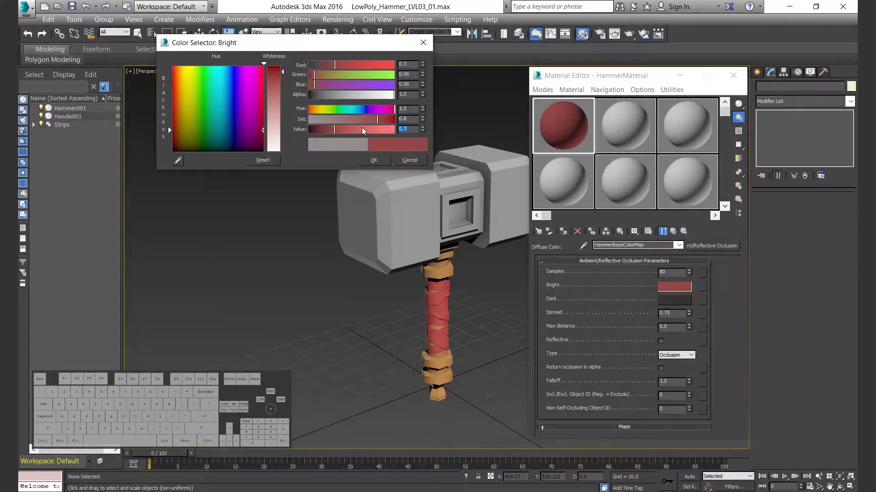
text(.5)
key(Return)
drag(409, 109, 354, 110)
text(.1)
key(Return)
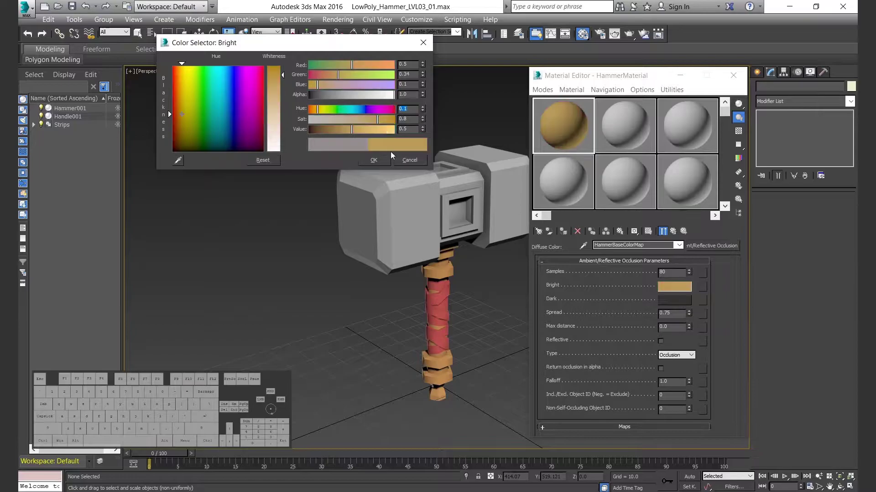
click(382, 160)
Make the map's Dark color a dark version of the Bright gold with value 0.05.
click(673, 301)
text(.05)
key(Return)
click(384, 160)
Copy the map's Bright gold color and rename the occlusion map to match the gold material.
right_click(677, 287)
click(689, 295)
drag(639, 245, 540, 246)
text(GoMap)
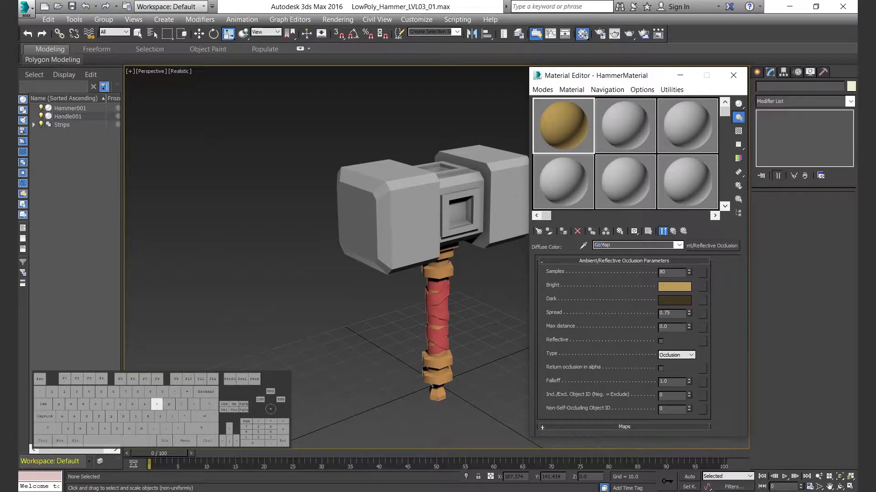
Set GoldColor's Specular Level to 60 and Glossiness to 30.
click(672, 231)
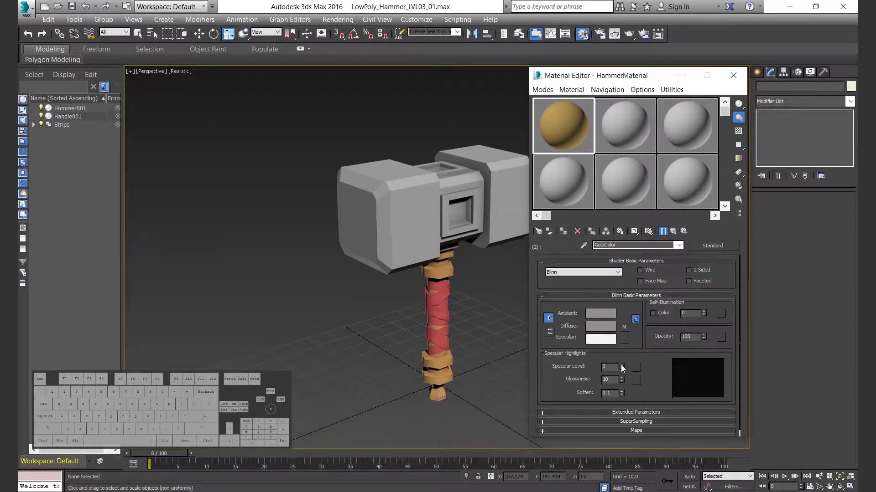
drag(618, 348, 619, 341)
key(Tab)
text(30)
key(Return)
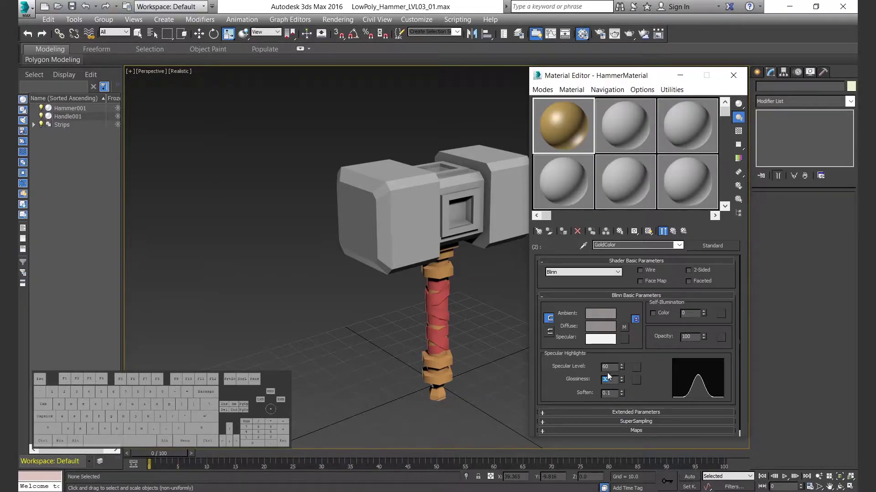
Shorten the name of sub-material 1's diffuse occlusion map and return to the parent material.
click(673, 232)
click(646, 314)
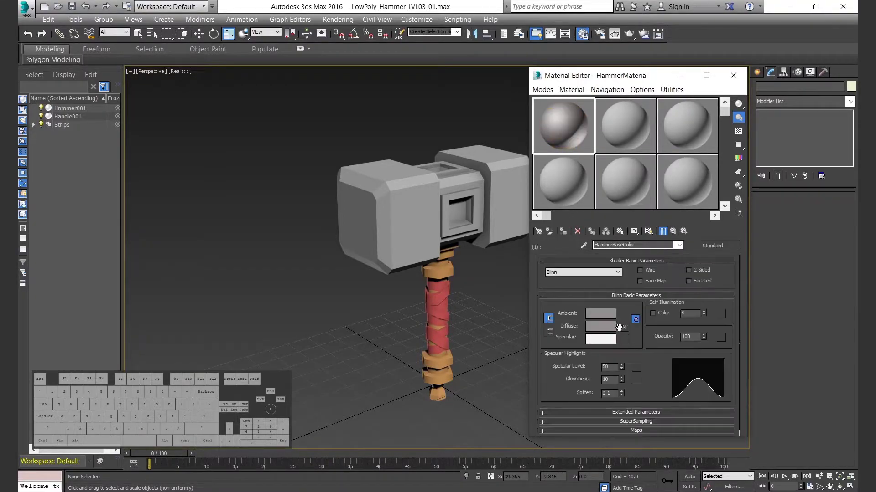
click(624, 328)
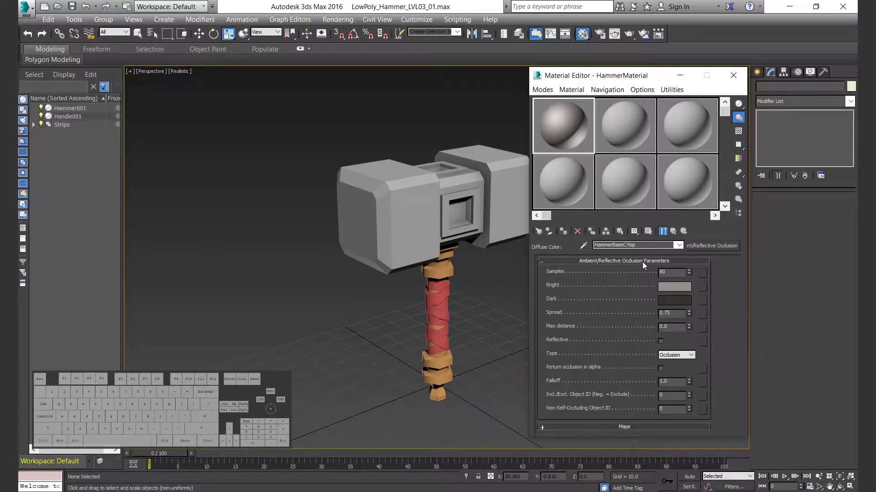
click(677, 232)
click(678, 231)
Open sub-material 3 of HammerMaterial and rename it WoodColor.
click(643, 350)
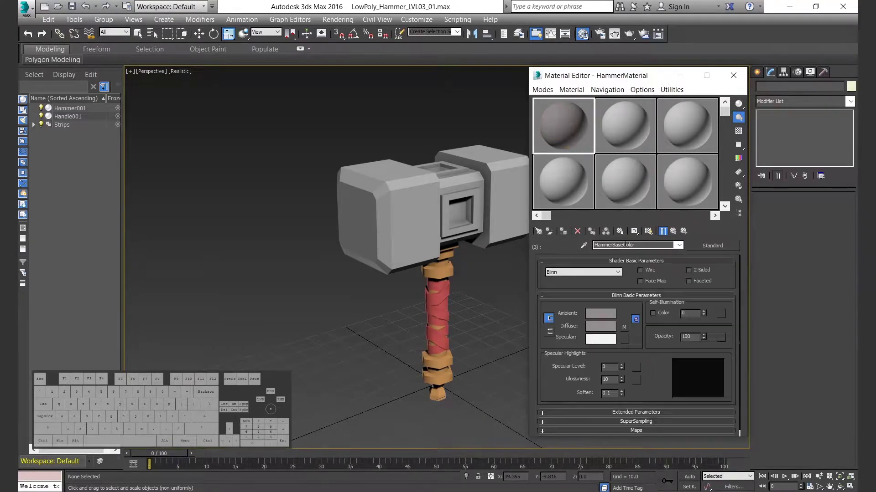
key(BackSpace)
key(BackSpace)
key(BackSpace)
key(BackSpace)
key(BackSpace)
key(BackSpace)
key(BackSpace)
key(BackSpace)
key(BackSpace)
key(BackSpace)
text(W)
Set the Bright color of WoodColor's diffuse occlusion map to hue 0.02, saturation 0.8 and value 0.5.
click(624, 328)
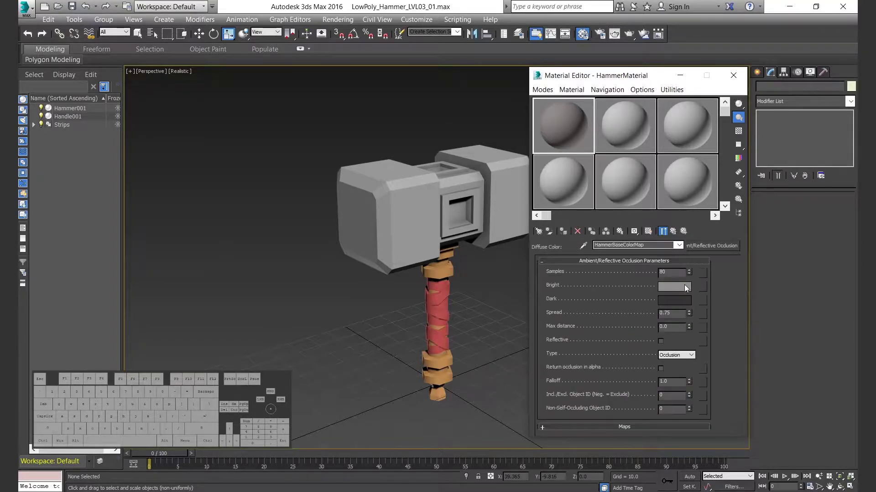
click(684, 286)
text(.036)
key(Tab)
text(.8)
key(Tab)
text(.5)
key(Return)
drag(414, 111, 358, 109)
text(.2)
key(Return)
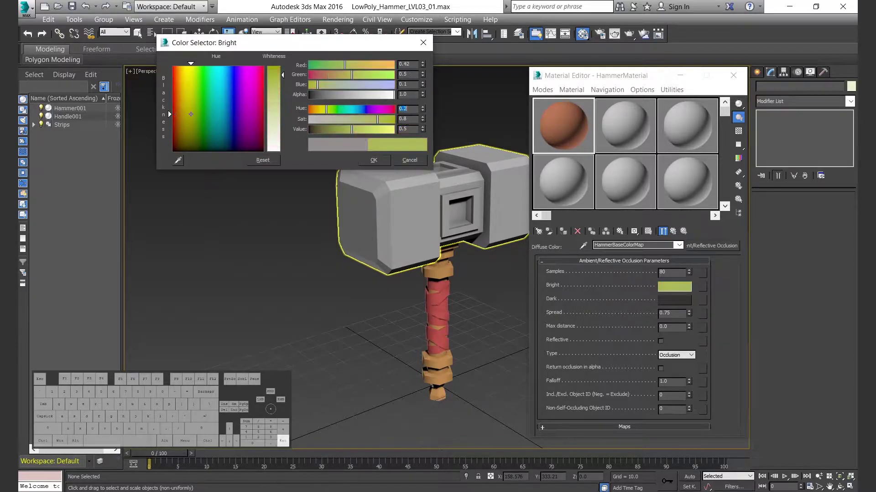
text(.02)
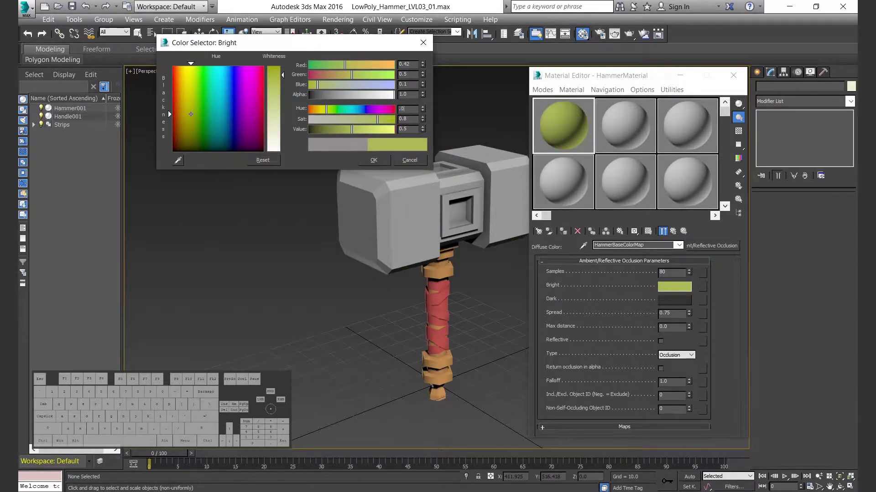
key(Return)
click(378, 162)
Copy the wood map's Bright color to Dark and lower the Dark color's value to 0.05.
drag(672, 287, 672, 299)
key(Return)
click(674, 303)
drag(410, 129, 365, 128)
text(.05)
key(Return)
click(373, 160)
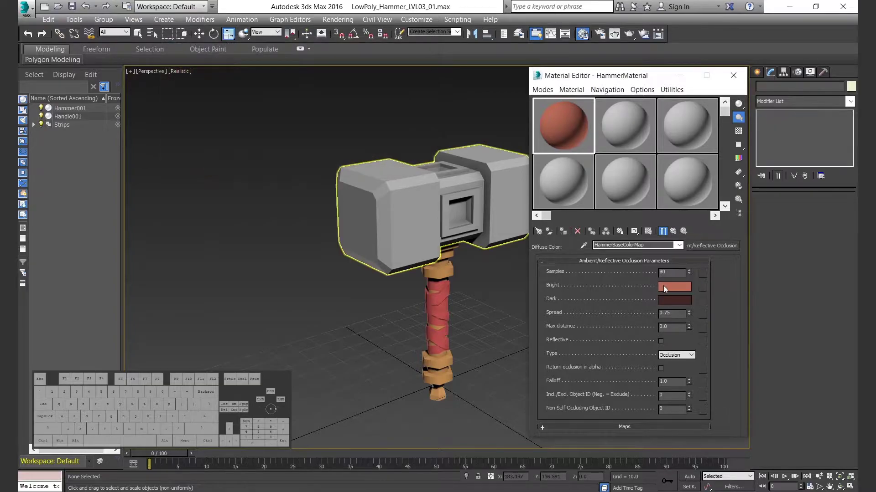
Rename the wood occlusion map WoodMap and return to the HammerMaterial level.
click(673, 231)
click(672, 231)
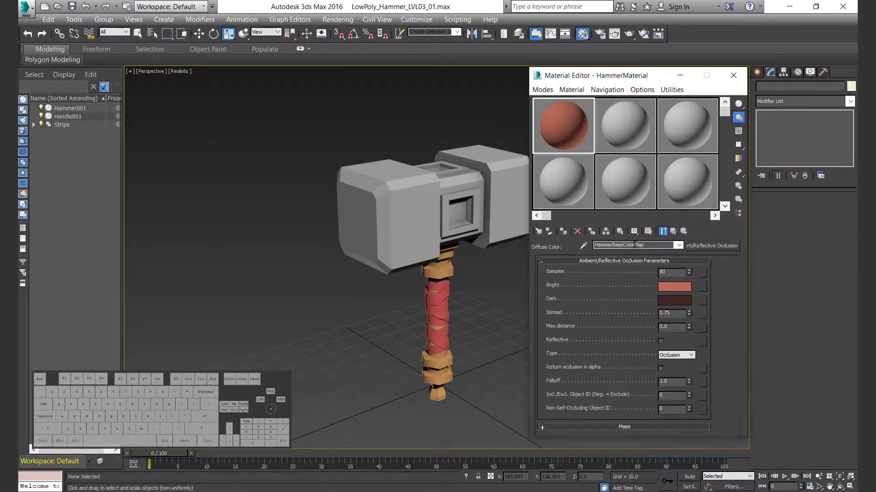
key(BackSpace)
key(BackSpace)
key(BackSpace)
key(BackSpace)
key(BackSpace)
key(BackSpace)
key(BackSpace)
key(BackSpace)
key(BackSpace)
key(BackSpace)
key(BackSpace)
key(BackSpace)
key(BackSpace)
key(BackSpace)
key(BackSpace)
text(Wood)
click(672, 233)
click(673, 232)
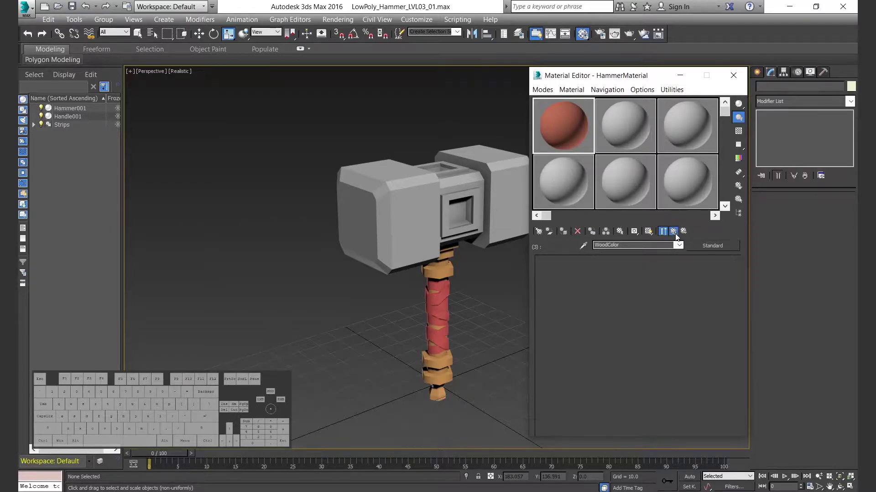
Open sub-material 4 and rename it StripsColor.
click(653, 362)
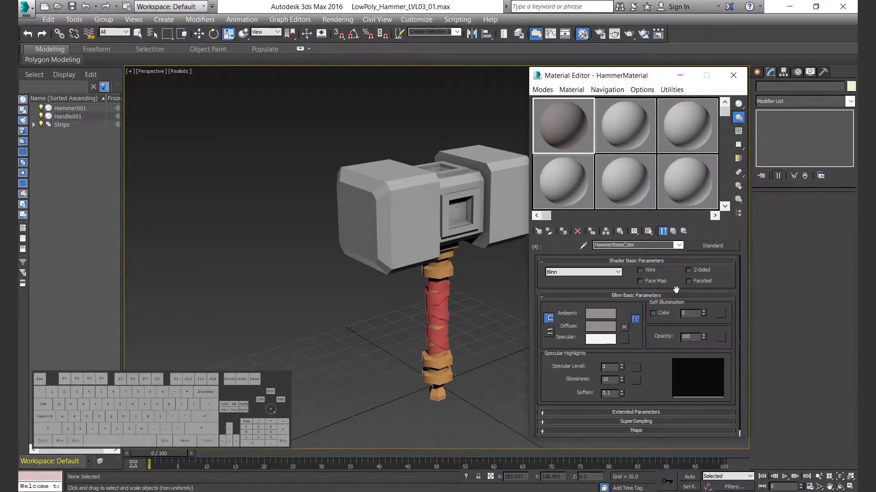
key(BackSpace)
key(BackSpace)
key(BackSpace)
key(BackSpace)
key(BackSpace)
key(BackSpace)
key(BackSpace)
key(BackSpace)
key(BackSpace)
key(BackSpace)
text(Strips)
Rename StripsColor's diffuse occlusion map StripsMap.
click(624, 327)
drag(637, 246, 487, 248)
text(Strip)
Set StripsMap's Bright color to a red with hue 0, saturation 0.8 and value 0.4.
click(674, 287)
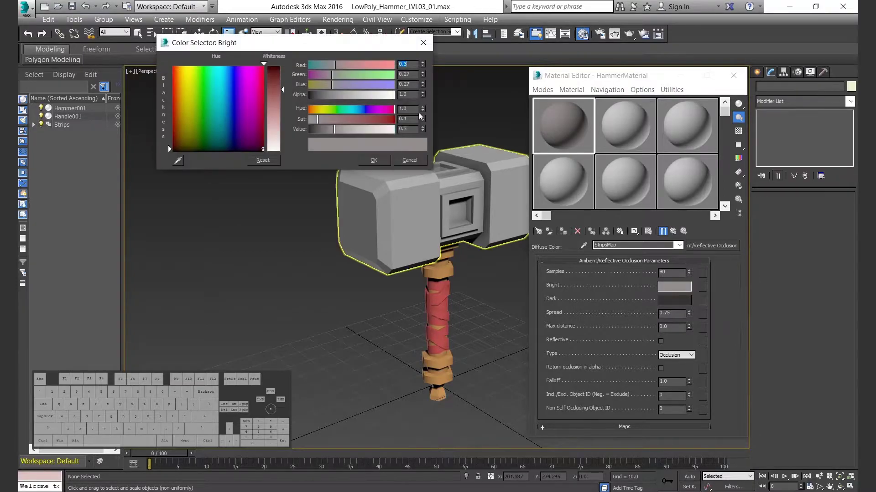
text(.01)
key(Tab)
right_click(422, 109)
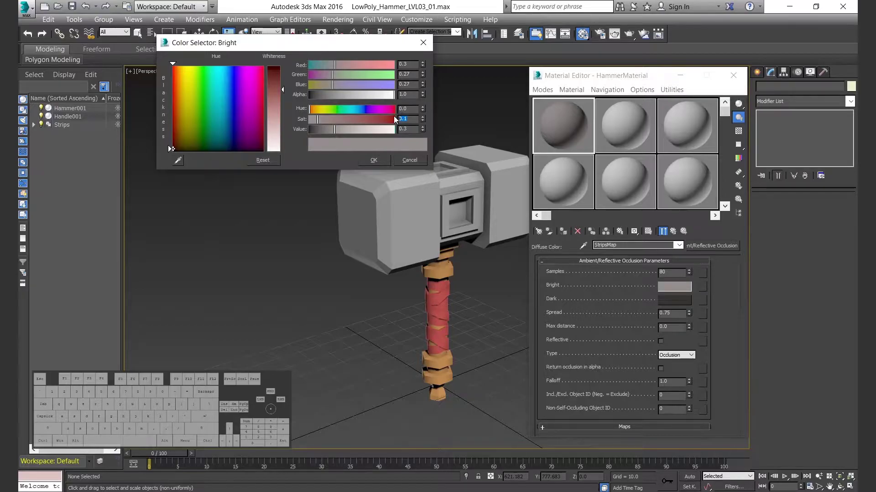
text(.8)
key(Tab)
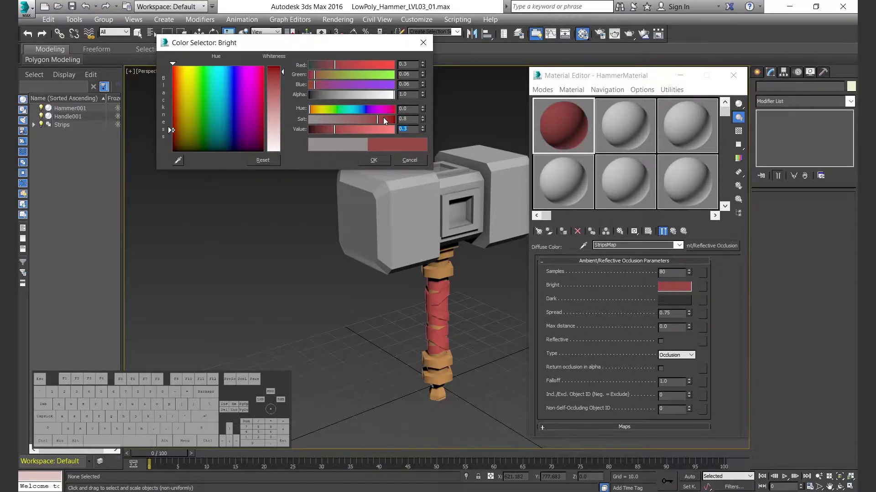
text(.6)
key(Return)
text(.5)
key(Return)
text(.4)
key(Return)
click(374, 160)
Copy StripsMap's Bright red to the Dark color and lower its value to 0.1.
mouse_move(674, 286)
mouse_down()
mouse_move(696, 294)
mouse_move(673, 299)
mouse_up()
click(624, 260)
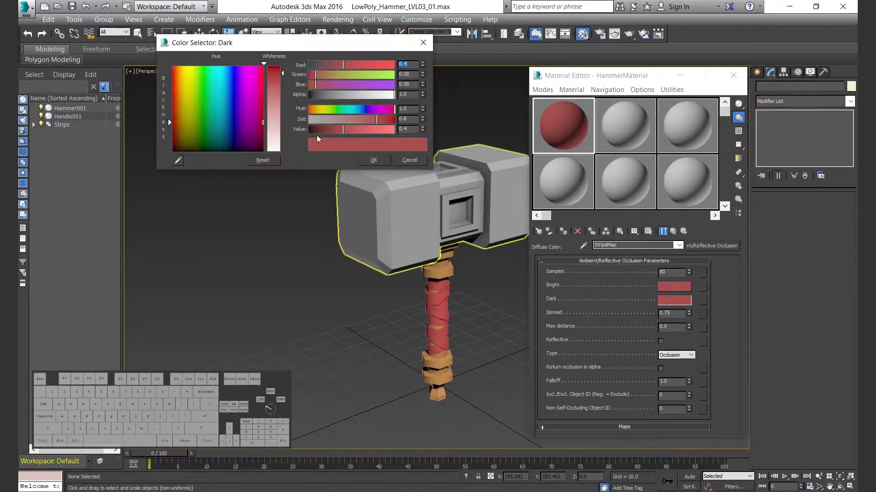
text(.1)
key(Return)
click(374, 160)
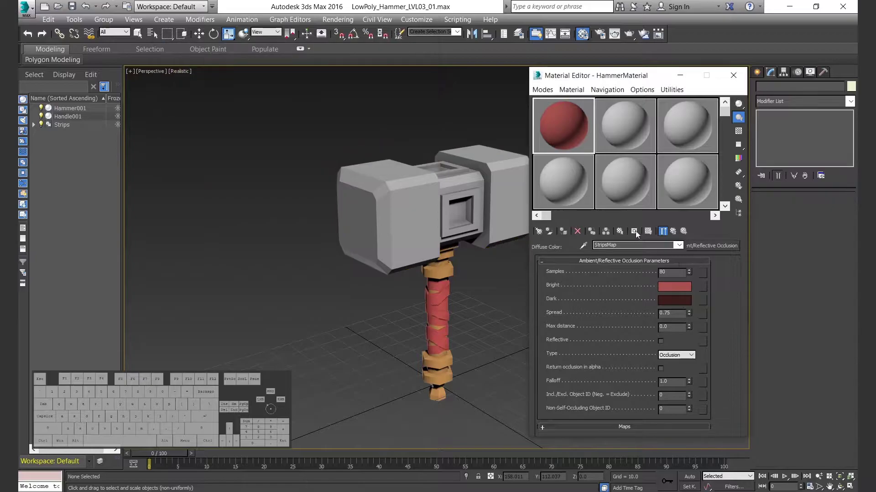
Set StripsColor's Specular Level to 10 and Glossiness to 5, and return to the parent material.
click(673, 232)
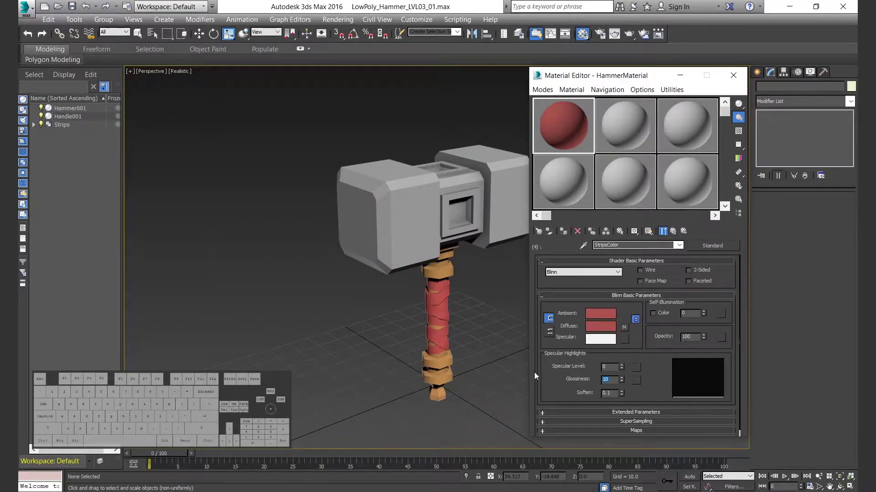
text(30)
key(Return)
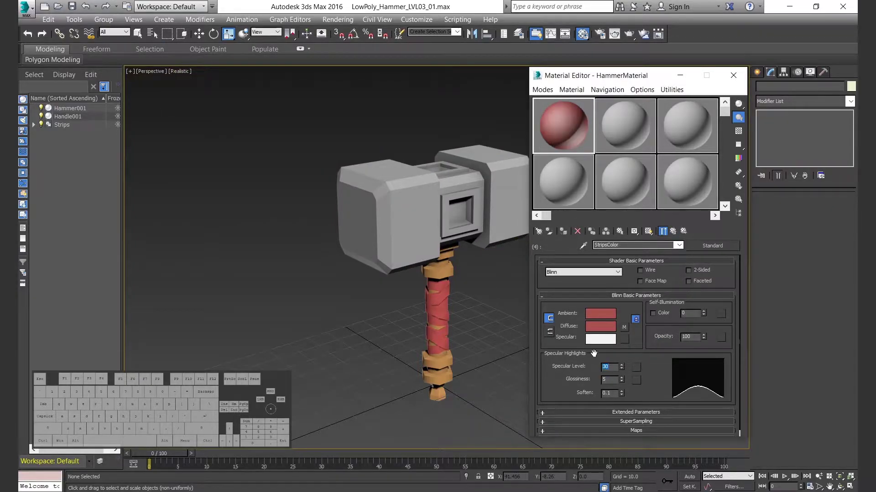
text(20)
key(Return)
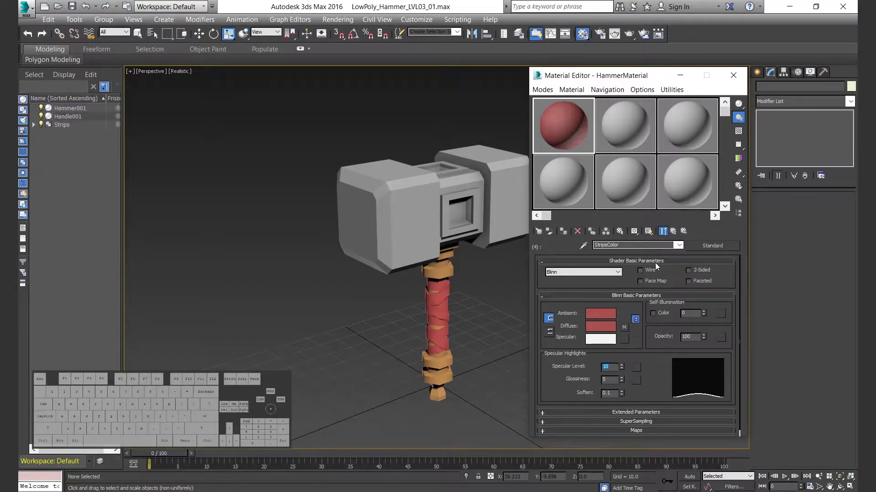
click(672, 231)
Set WoodColor's Specular Level to 30 and Glossiness to 5.
click(648, 350)
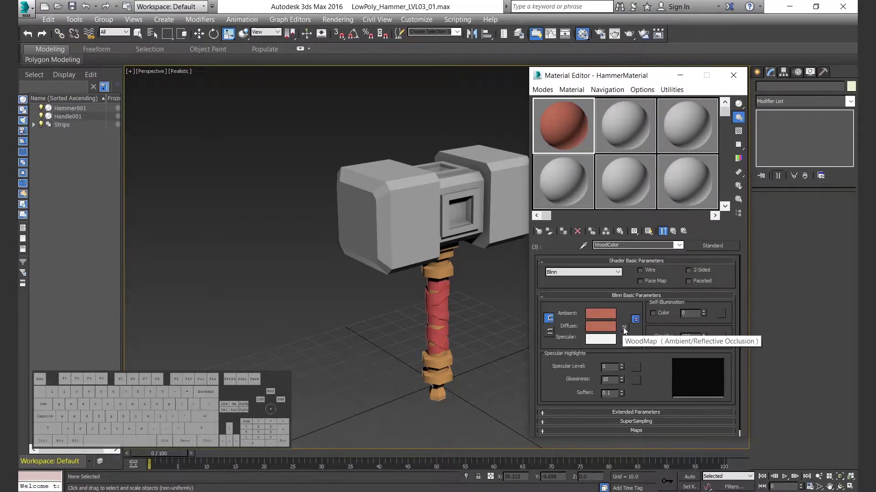
text(30)
key(Tab)
text(5)
key(Return)
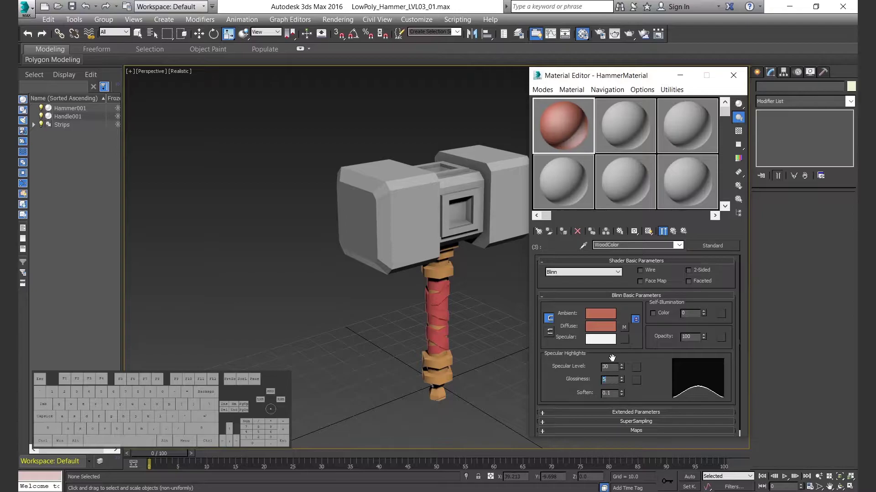
Try a slightly brighter Bright color in WoodColor's occlusion map.
click(597, 324)
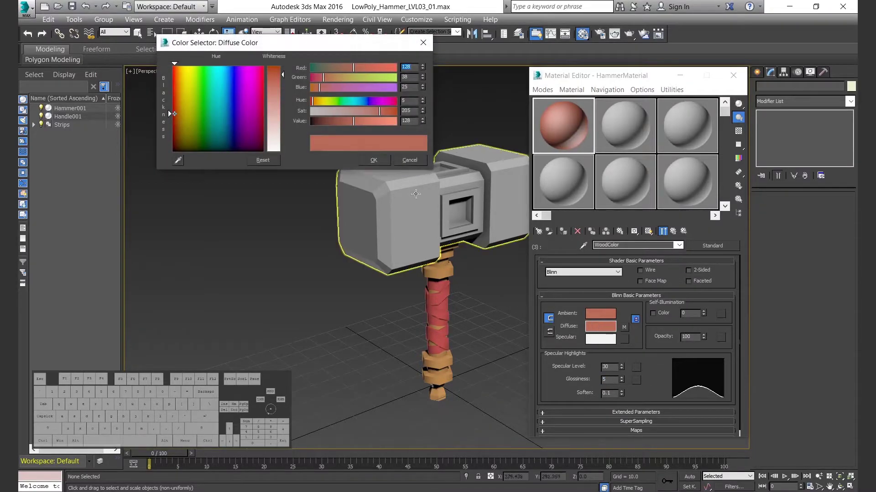
click(419, 160)
click(625, 327)
click(680, 288)
drag(366, 130, 372, 129)
click(375, 160)
Try pasting the copied color onto WoodMap's Bright color and check its color values.
right_click(663, 289)
click(698, 304)
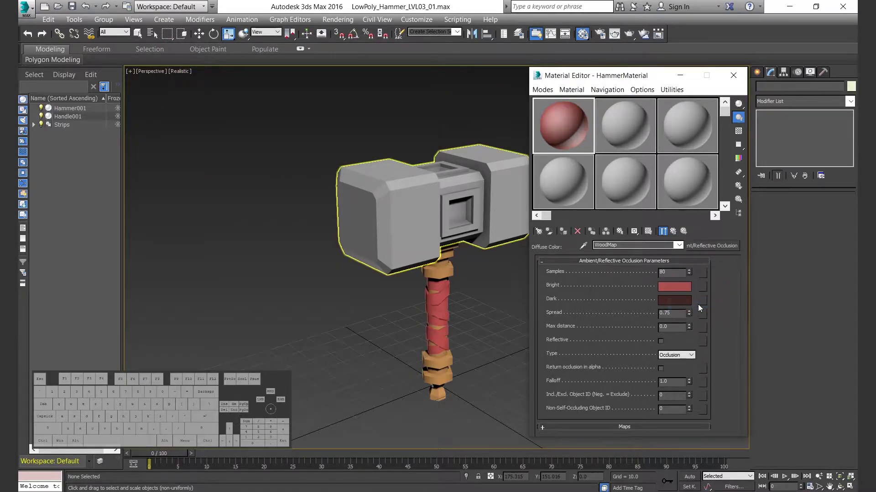
right_click(667, 289)
click(667, 288)
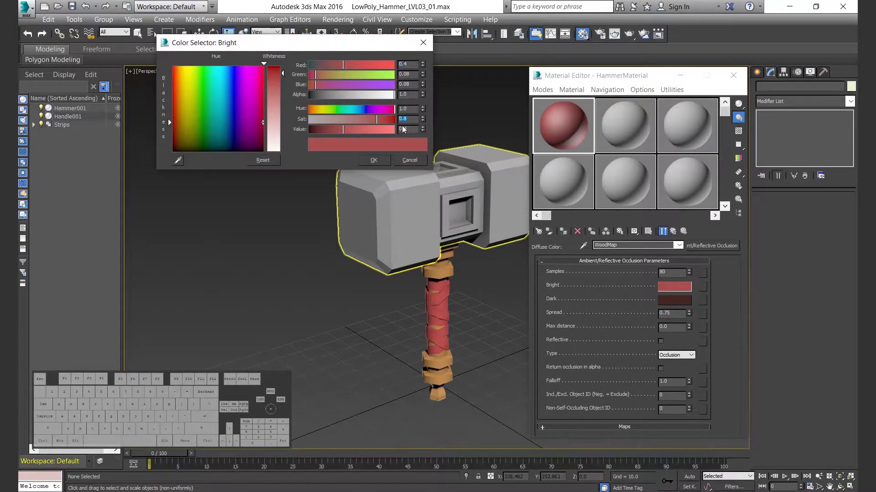
click(375, 160)
Restore WoodMap's Bright color by copying WoodColor's diffuse color onto it.
click(673, 231)
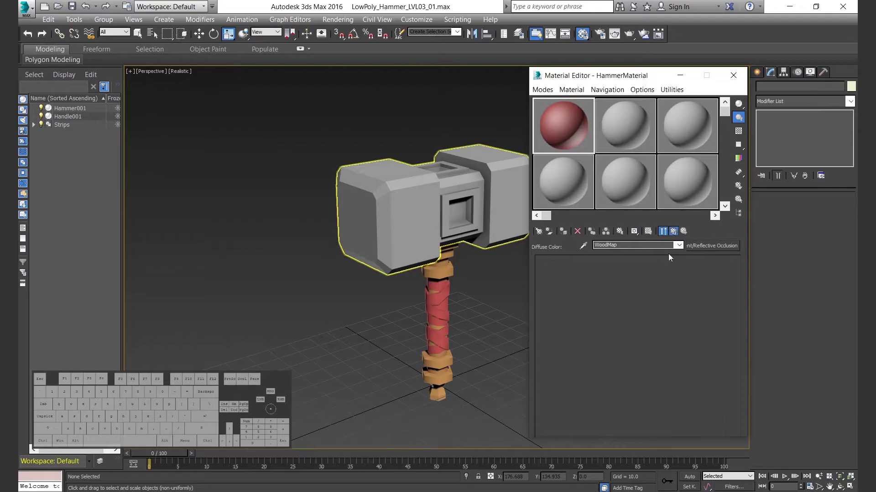
right_click(604, 326)
click(627, 331)
click(625, 328)
right_click(672, 287)
click(680, 299)
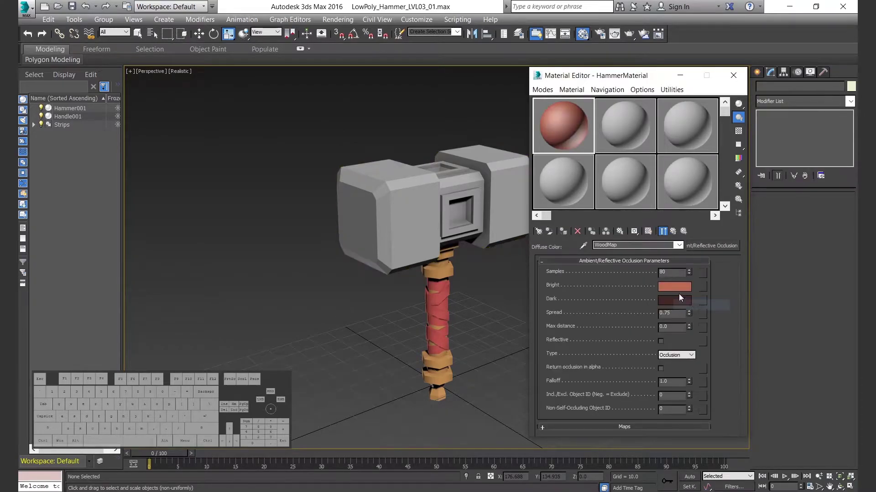
Raise the value of WoodMap's Bright color to 0.6.
click(675, 289)
drag(412, 129, 327, 131)
text(.6)
key(Return)
click(368, 161)
Copy WoodMap's Bright color to WoodColor's diffuse color and return to the parent material.
right_click(679, 289)
click(687, 298)
click(673, 231)
right_click(603, 325)
click(609, 341)
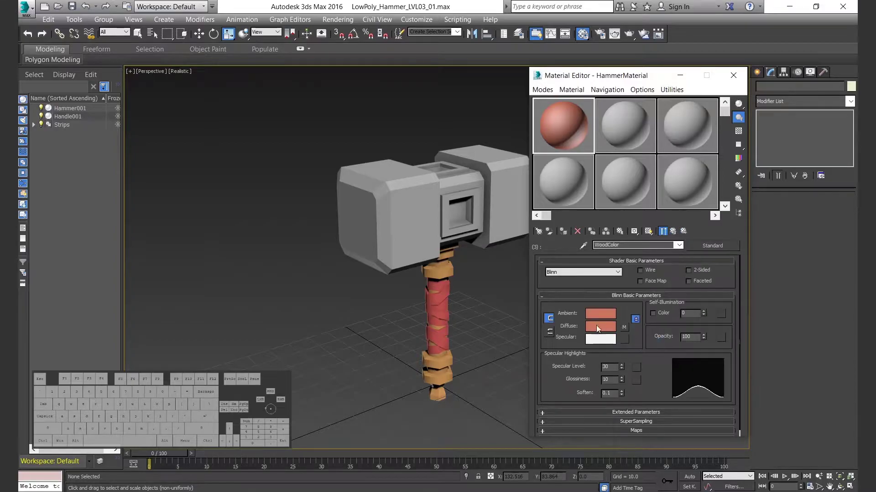
click(674, 231)
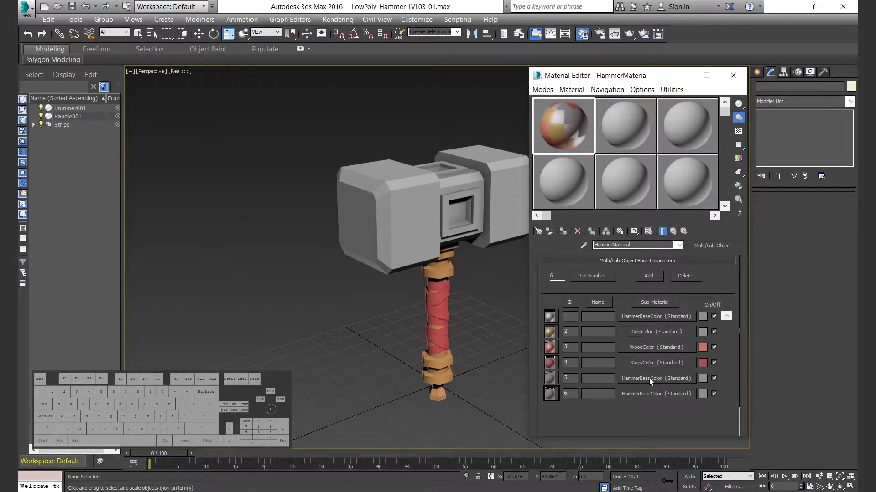
Open sub-material 5 and rename it MagicStoneColor.
click(649, 378)
drag(623, 247, 554, 247)
text(MagicStone)
Reuse the MagicStone name to rename the material's diffuse occlusion map MagicStoneMap.
drag(619, 245, 586, 245)
key(ctrl+c)
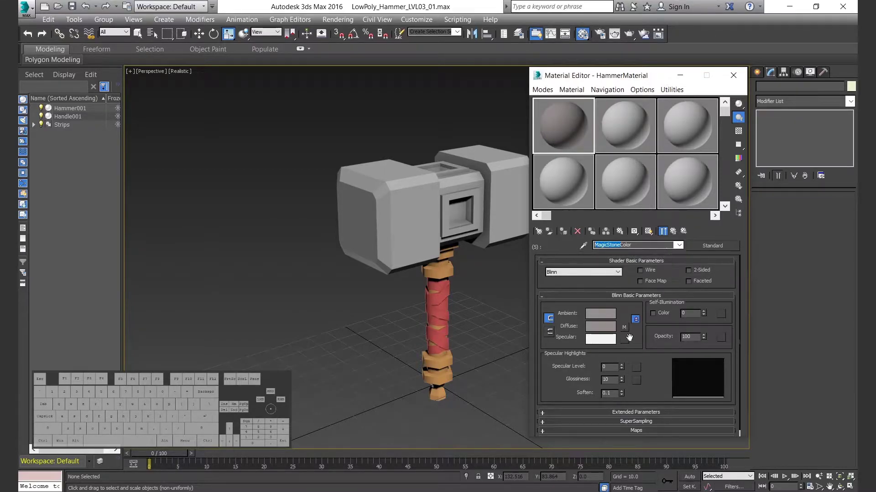
click(625, 327)
drag(634, 246, 568, 249)
key(ctrl+v)
Set MagicStoneMap's Bright color to a cyan with hue 0.5, saturation 0.8 and value 0.8.
click(682, 288)
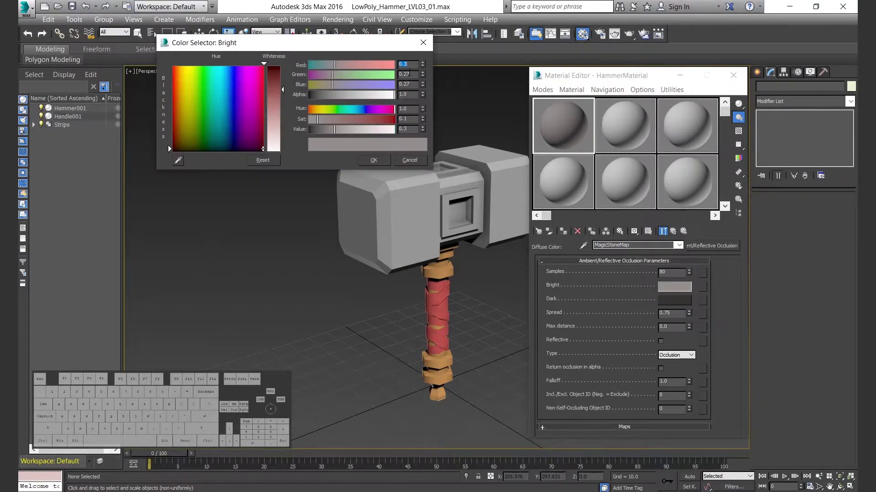
right_click(423, 109)
right_click(423, 120)
right_click(423, 129)
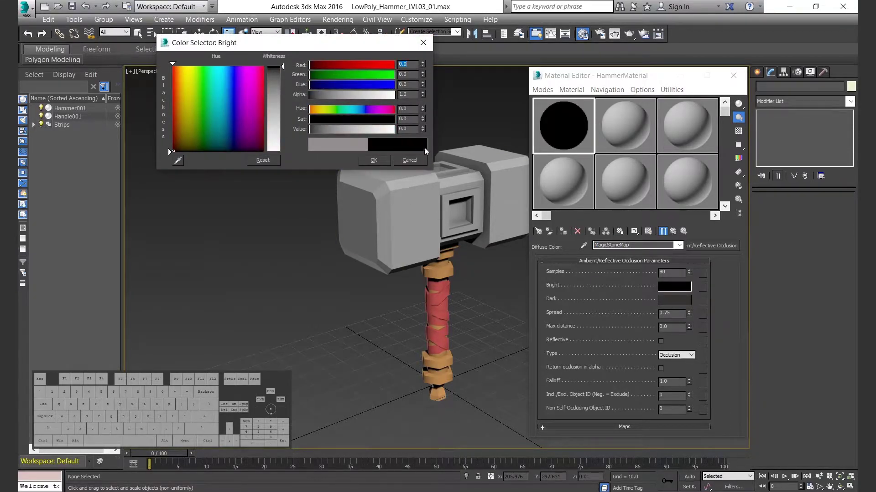
drag(406, 109, 318, 109)
text(0.5)
key(Return)
text(.8)
key(Tab)
text(.8)
key(Return)
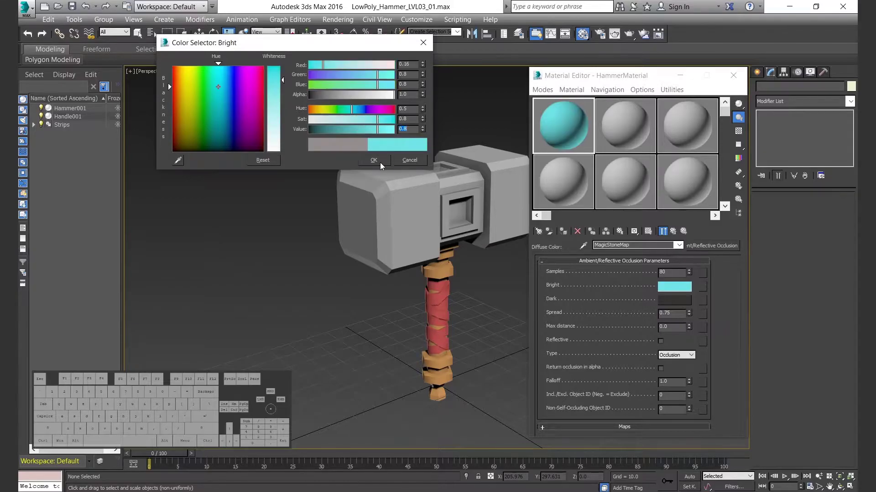
click(379, 162)
Make MagicStoneMap's Dark color a dark version of the Bright cyan with value 0.3.
click(671, 299)
double_click(403, 130)
text(0.3)
key(Return)
click(374, 160)
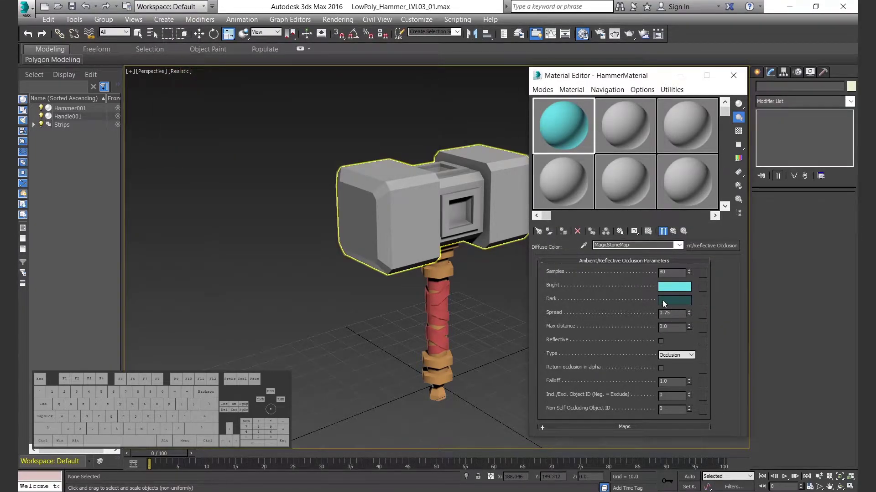
Paste the cyan as MagicStoneColor's diffuse color and set Specular Level to 50 and Glossiness to 30.
click(673, 232)
right_click(601, 327)
click(632, 345)
right_click(621, 380)
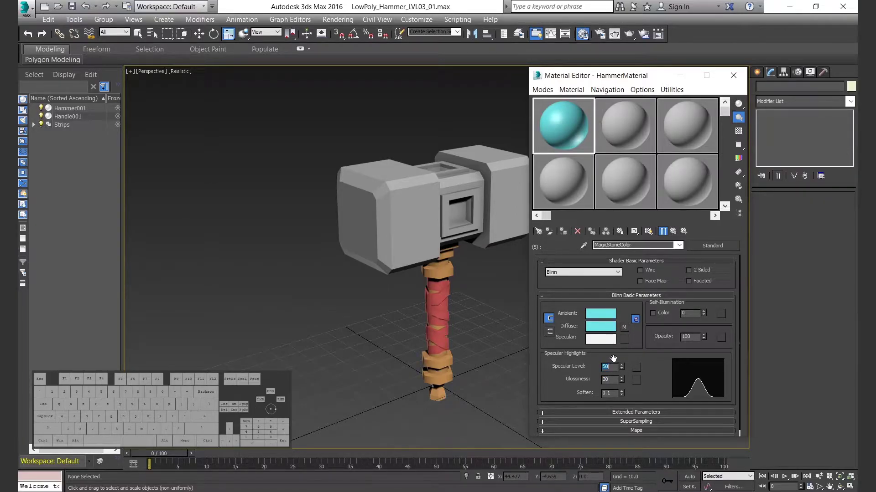
click(674, 231)
Set HammerBaseColor's Glossiness to 20 and delete the unused sixth sub-material from HammerMaterial.
click(657, 317)
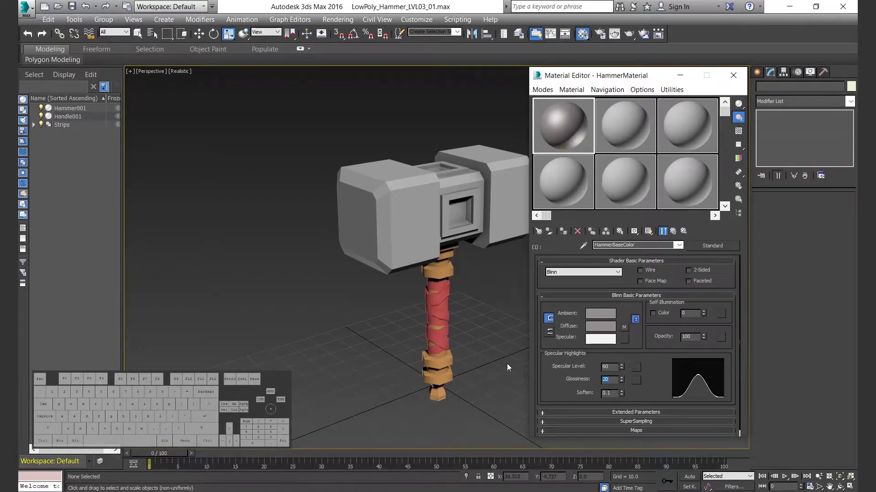
click(673, 231)
click(680, 276)
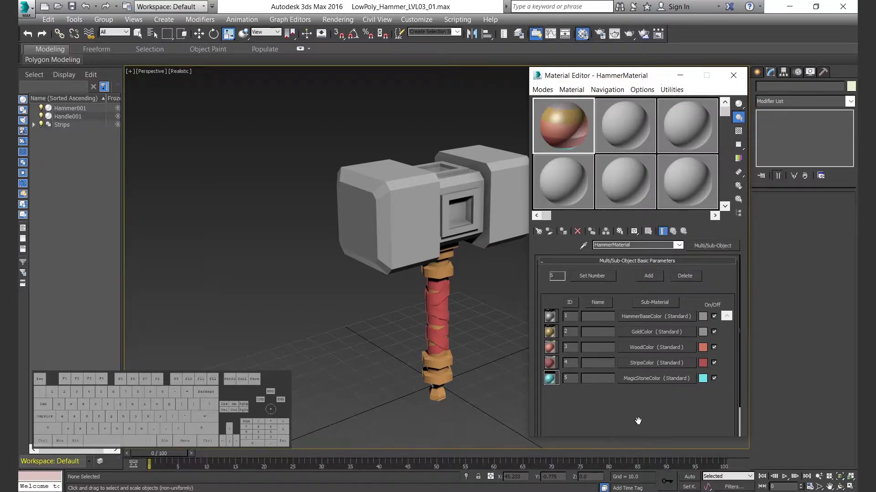
Add a Material modifier to the Strips group, set its Material ID to 4 and assign HammerMaterial to the group.
drag(625, 80, 623, 81)
click(441, 307)
key(w)
click(790, 99)
click(782, 100)
click(787, 99)
text(mat)
key(Return)
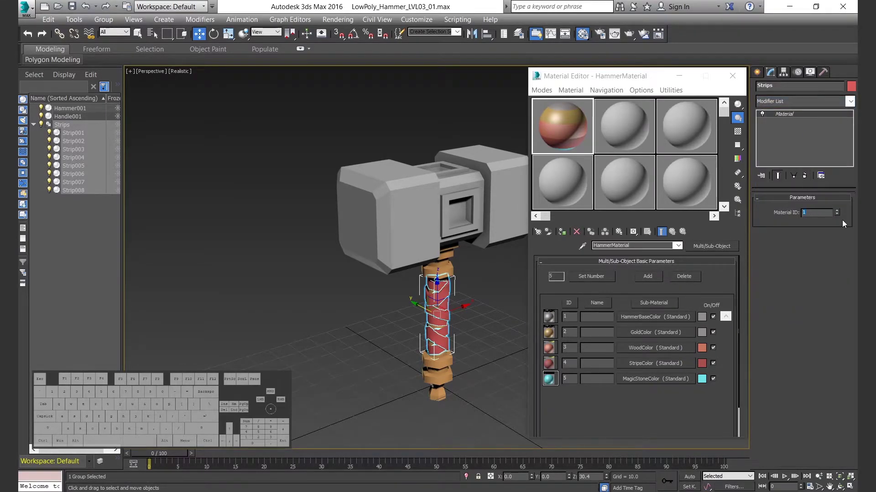
click(563, 232)
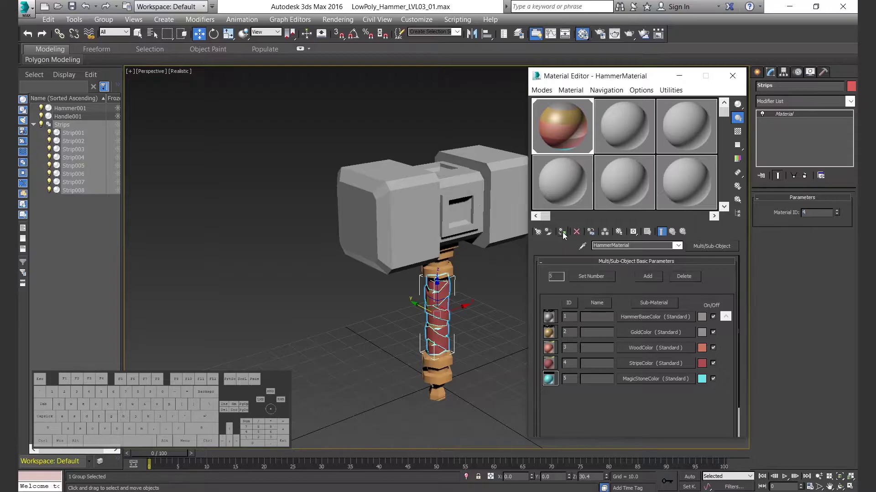
Give Handle001 the HammerMaterial and set the material ID of its entire element to 3.
click(435, 274)
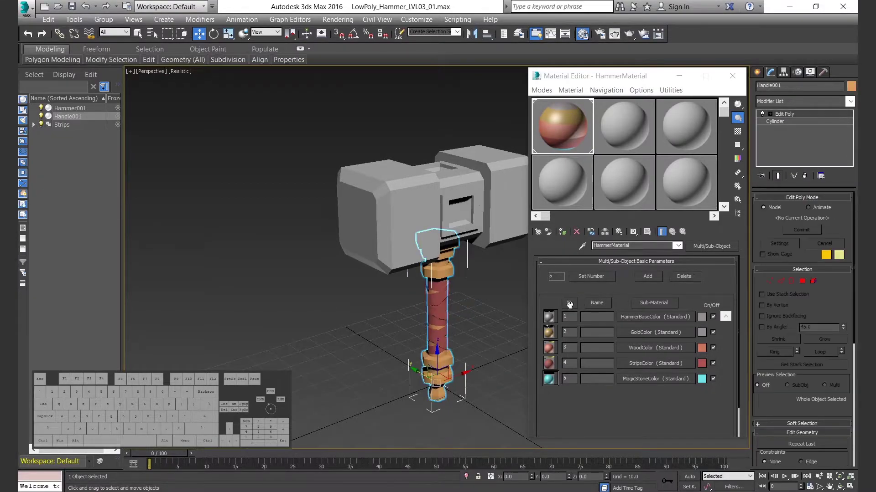
key(5)
click(440, 277)
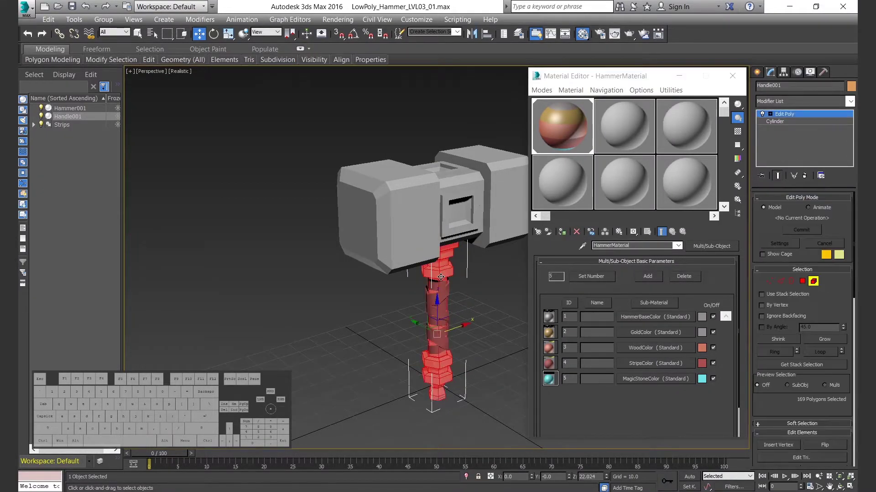
drag(656, 86, 495, 74)
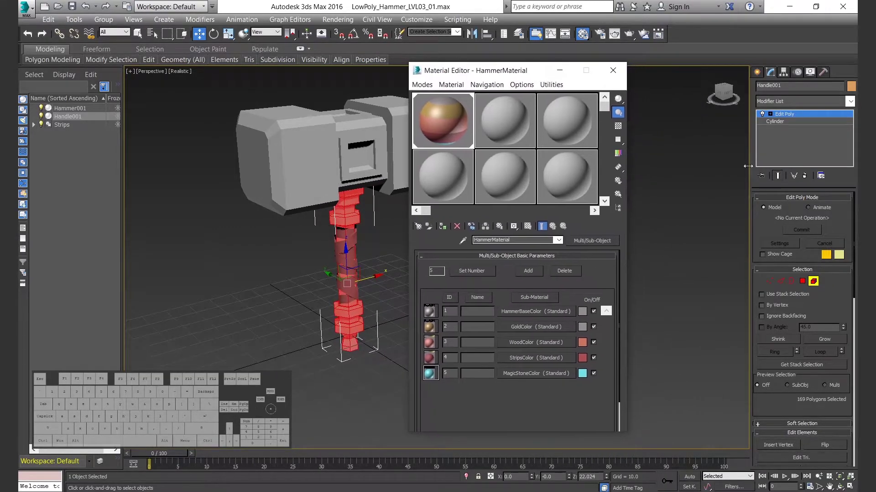
drag(750, 174, 722, 180)
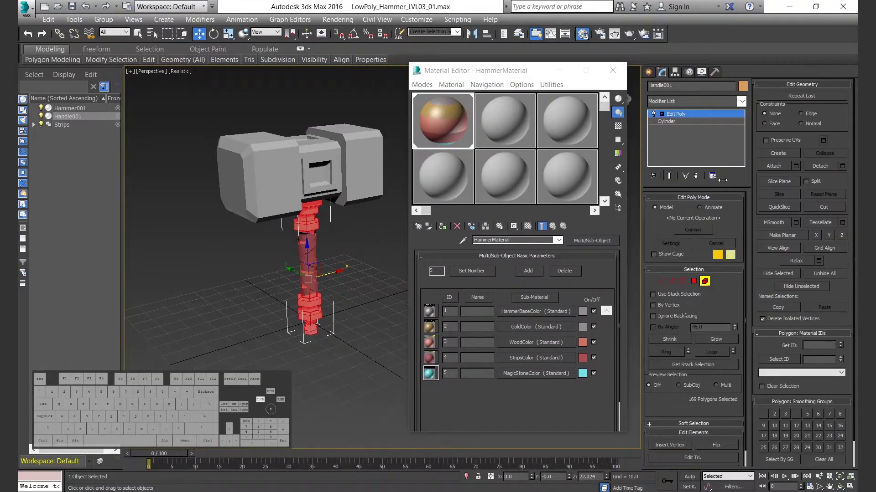
click(811, 345)
text(1)
key(Return)
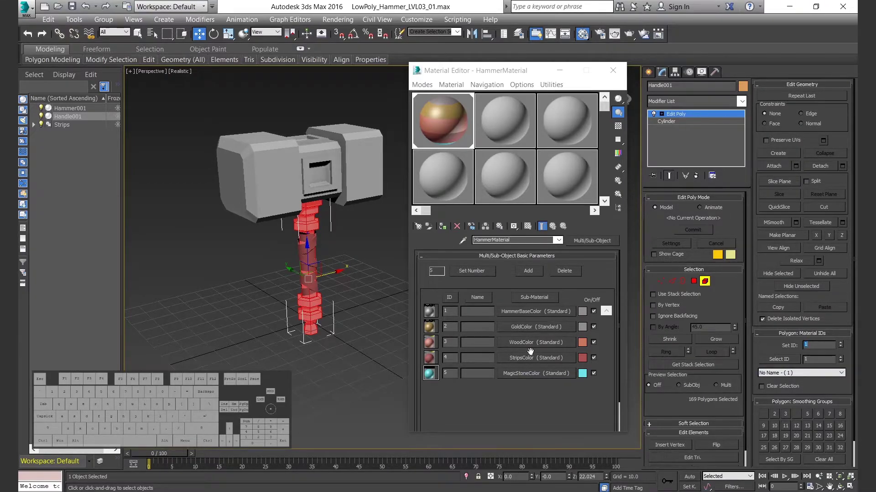
text(3)
key(Return)
Select the three collar rings at the handle's upper end, grow the selection to their bevels and set material ID 2.
scroll(819, 383, down, 2)
click(693, 281)
click(357, 276)
scroll(305, 223, up, 6)
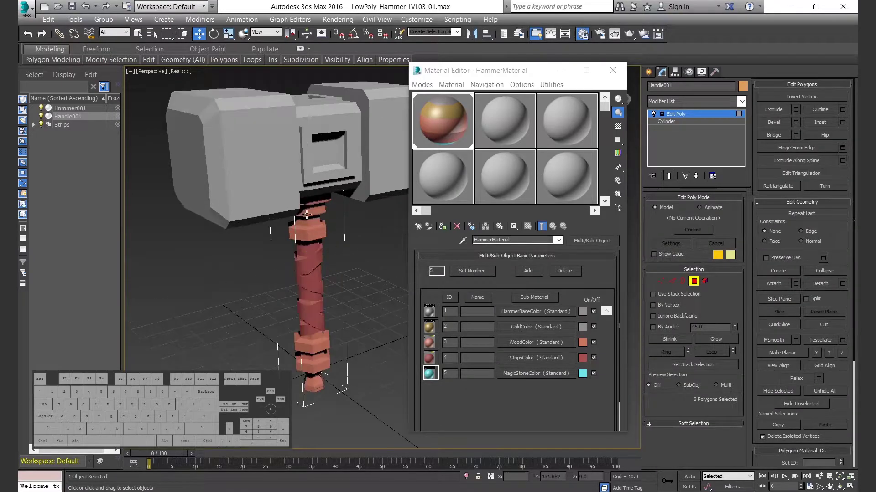
click(316, 228)
shift+click(295, 230)
ctrl+click(317, 190)
shift+click(295, 191)
alt+middle_drag(294, 194, 328, 242)
scroll(306, 259, up, 4)
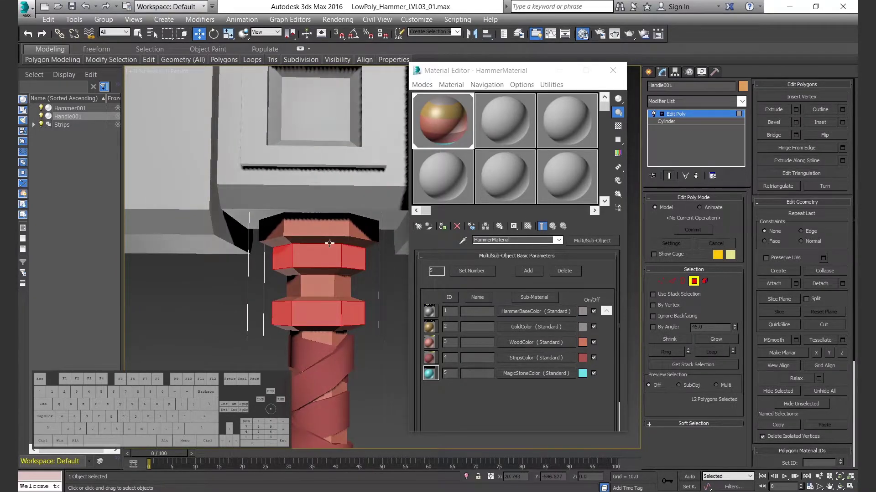
ctrl+click(318, 226)
shift+click(275, 230)
click(715, 340)
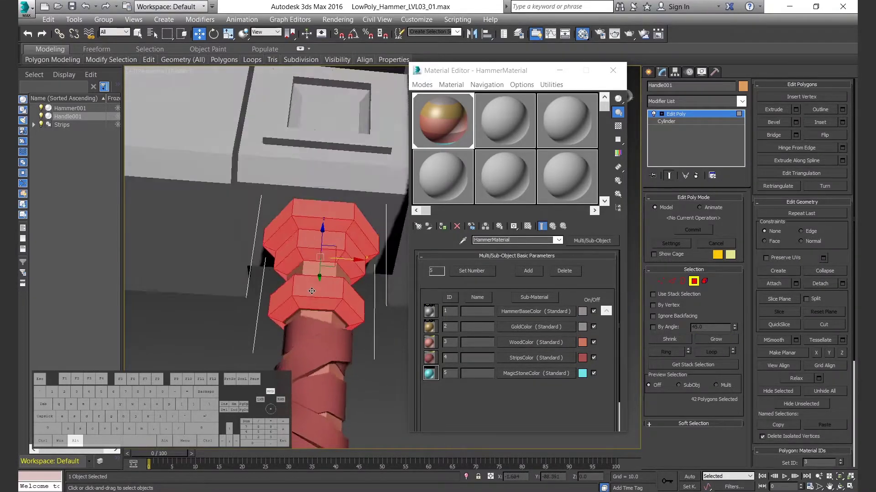
scroll(823, 411, down, 2)
text(2)
key(Return)
scroll(380, 266, up, 5)
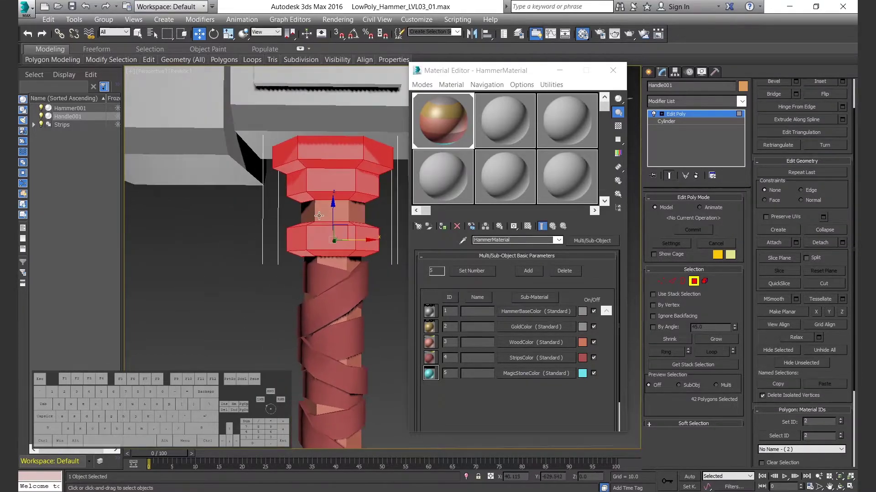
click(319, 215)
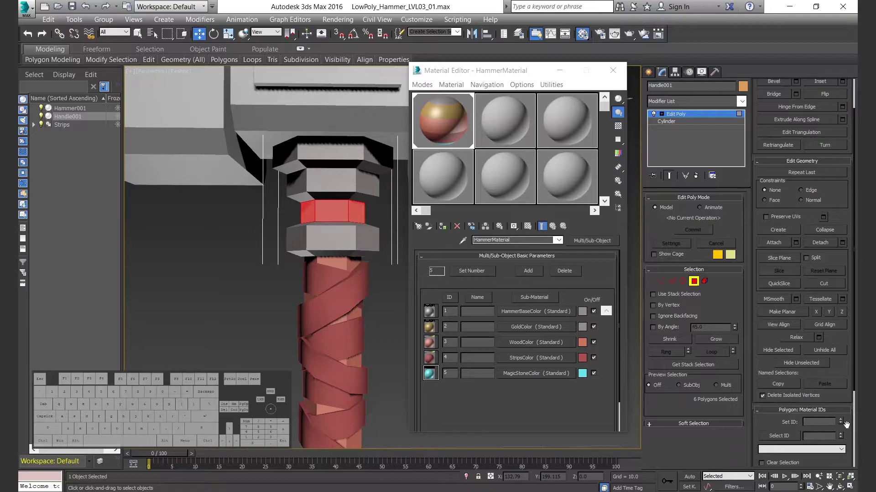
double_click(819, 422)
click(368, 350)
click(334, 183)
key(ctrl+z)
key(ctrl+z)
key(ctrl+z)
key(ctrl+z)
key(ctrl+z)
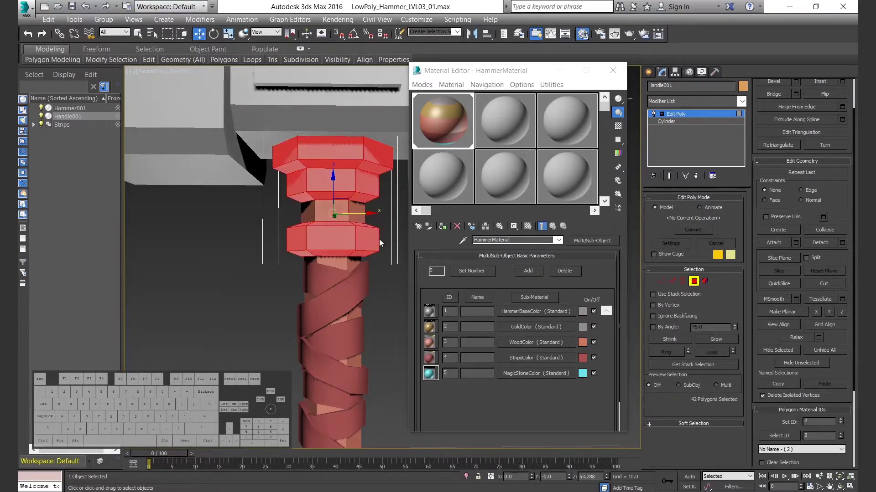
Set the narrow polygon ring between the handle's upper collars to material ID 3.
click(343, 211)
shift+click(310, 214)
double_click(814, 421)
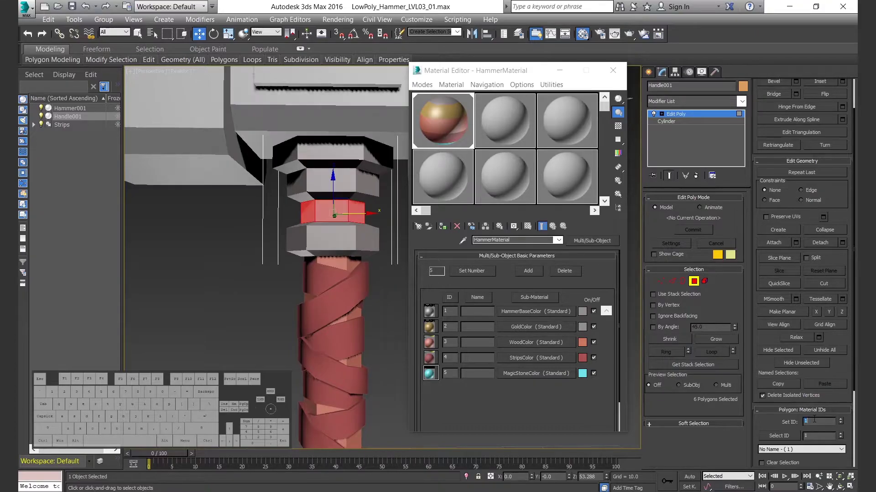
key(Return)
click(395, 316)
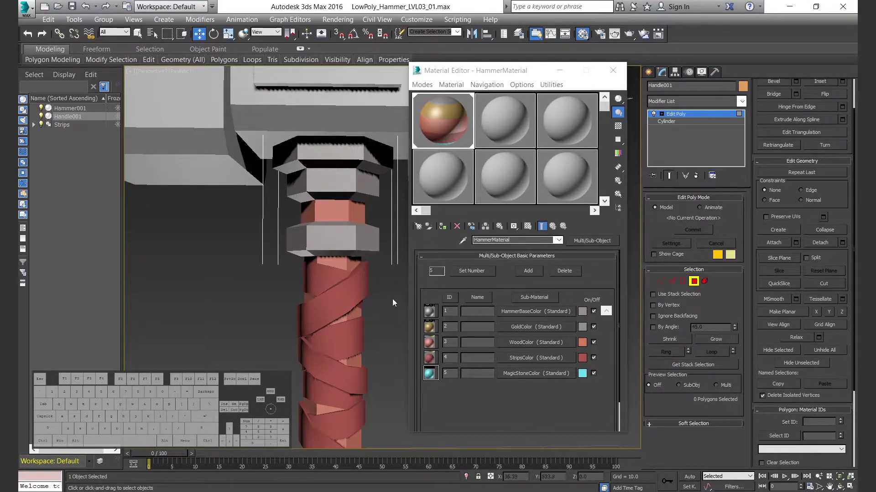
click(342, 210)
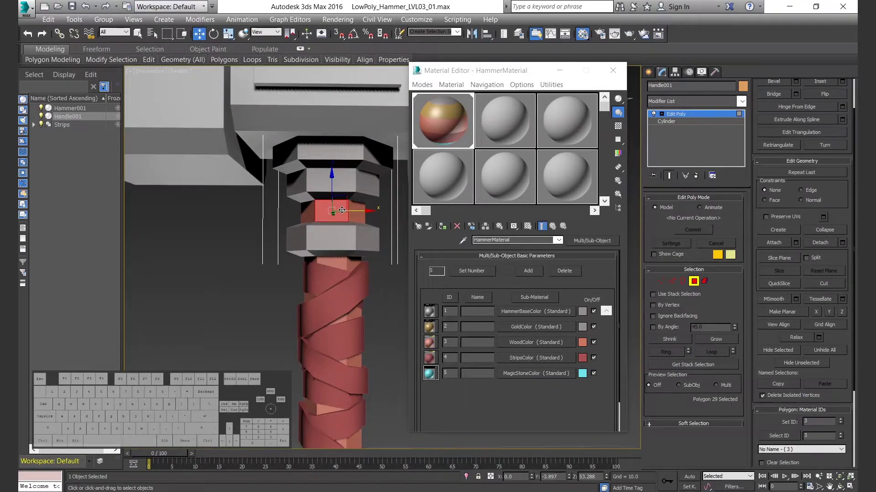
Copy GoldMap's Bright color into GoldColor's diffuse color and return to HammerMaterial.
click(526, 326)
click(492, 323)
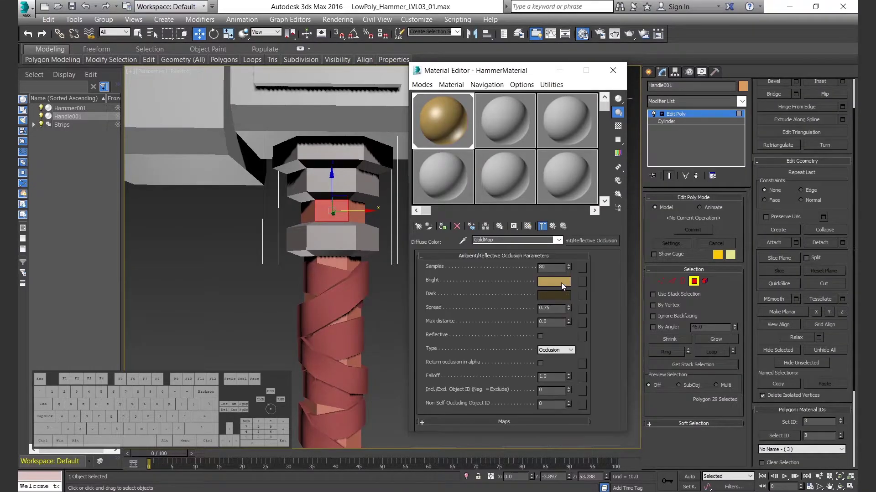
click(563, 227)
click(563, 226)
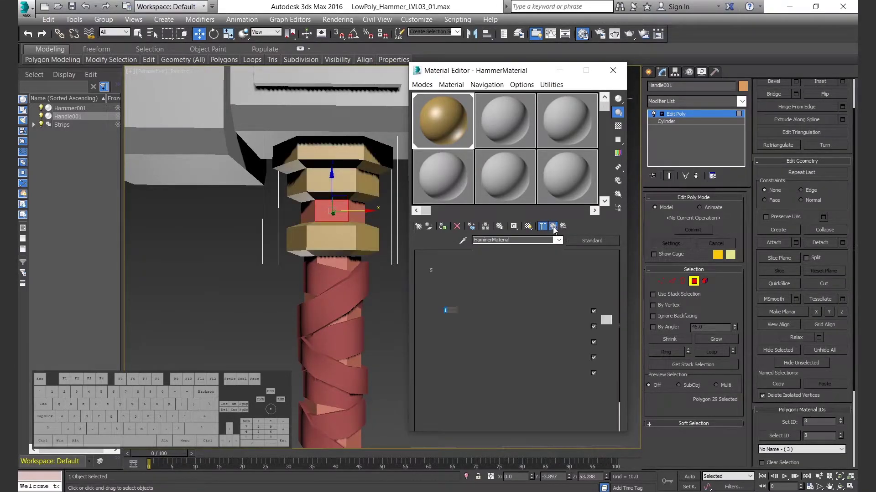
Set the narrow polygon ring between the handle's upper collars to material ID 1.
click(384, 300)
click(335, 211)
shift+click(355, 212)
click(817, 422)
text(1)
key(Return)
click(391, 315)
Select the two collar rings at the handle's lower end, grow the selection to their bevels and set material ID 2.
middle_drag(335, 347, 345, 187)
middle_drag(390, 408, 396, 286)
click(361, 231)
shift+click(381, 232)
ctrl+click(362, 284)
shift+click(381, 285)
click(725, 341)
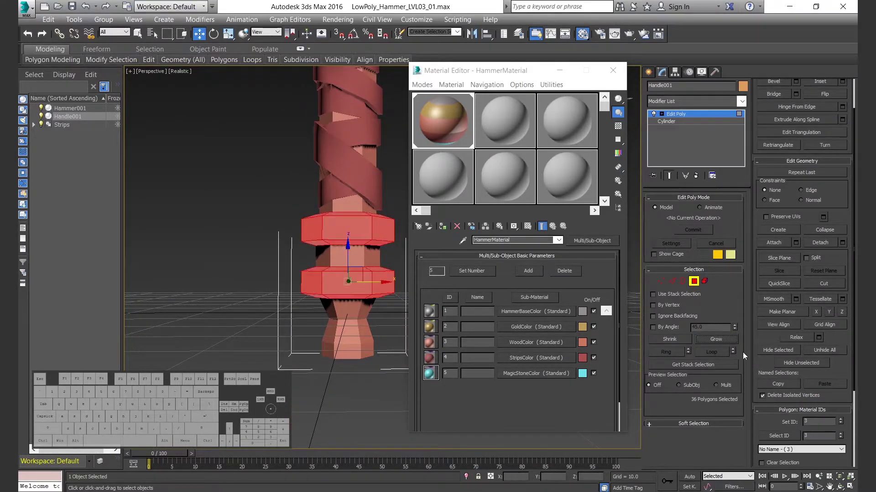
click(840, 438)
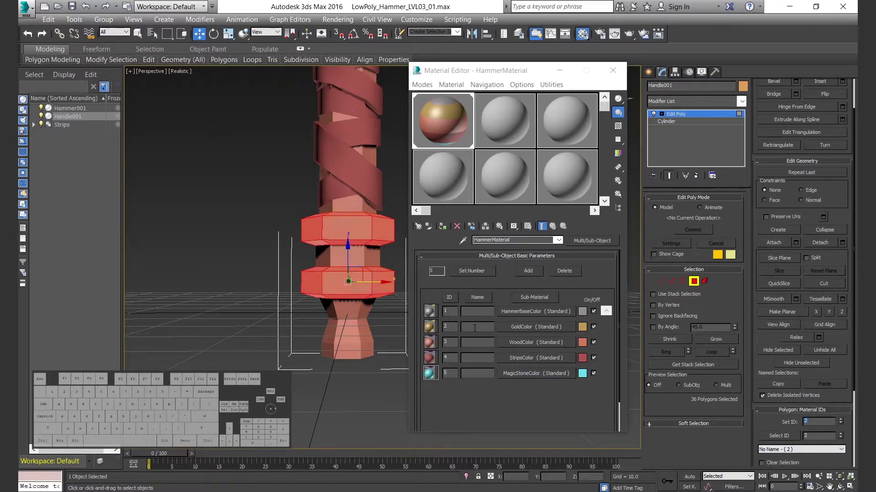
Set material ID 1 on the ring between the lower collars and on the whole pommel, including its end cap.
click(355, 255)
shift+click(323, 257)
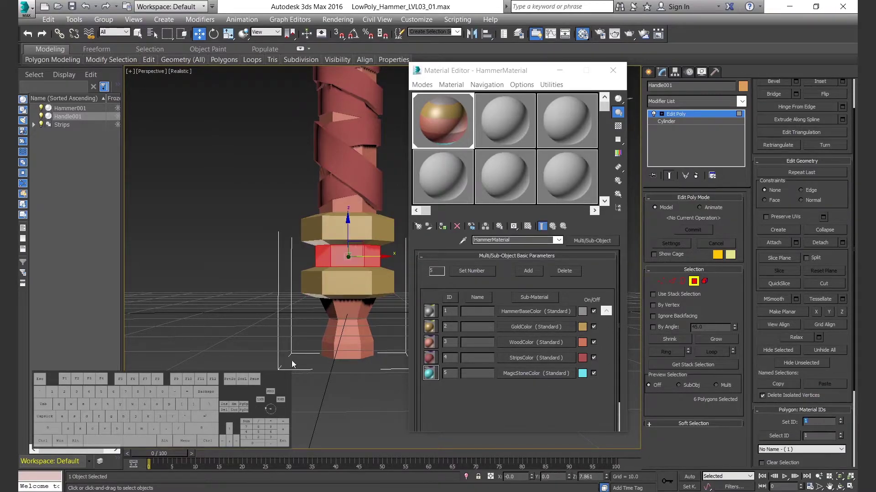
click(348, 334)
shift+click(335, 336)
click(715, 339)
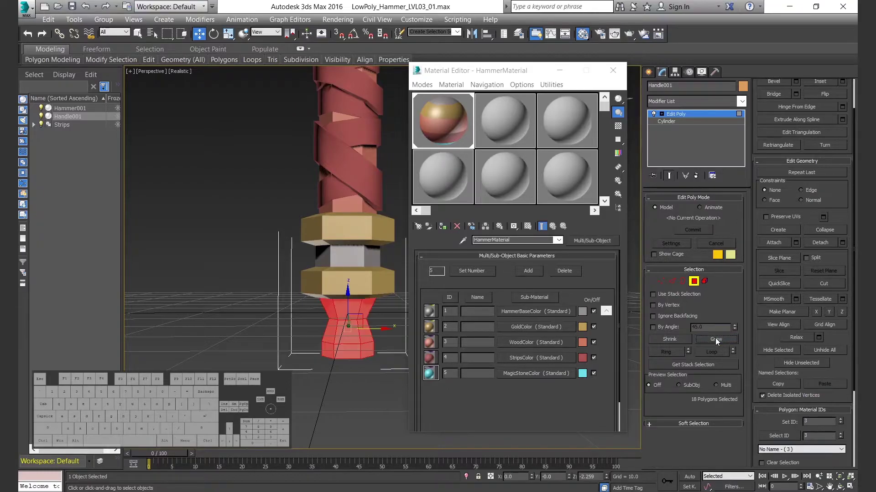
alt+middle_drag(390, 364, 392, 319)
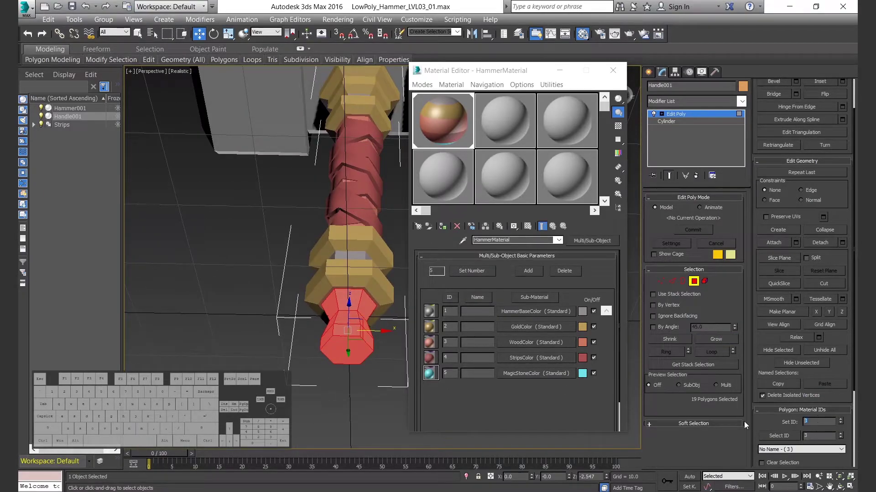
text(1)
key(Return)
click(343, 377)
Show edged faces and connect two opposite corner vertices across the pommel's hexagonal end cap.
alt+middle_drag(343, 377, 345, 355)
middle_drag(345, 356, 347, 366)
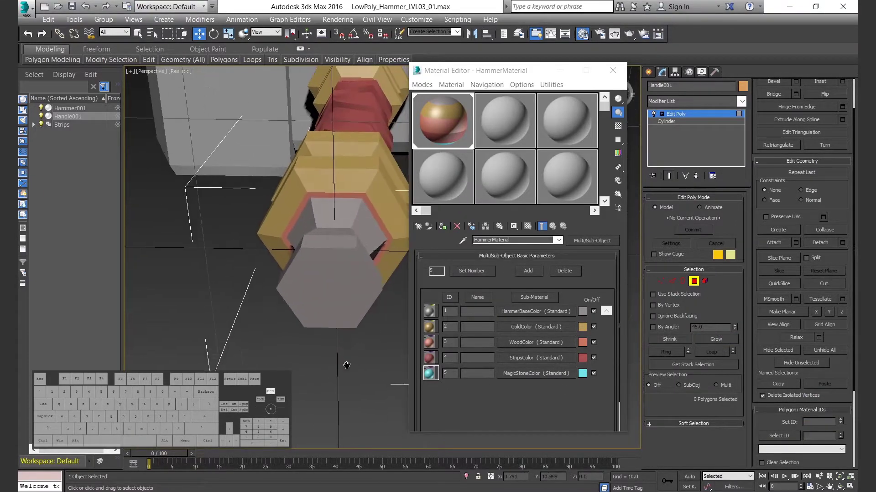
key(1)
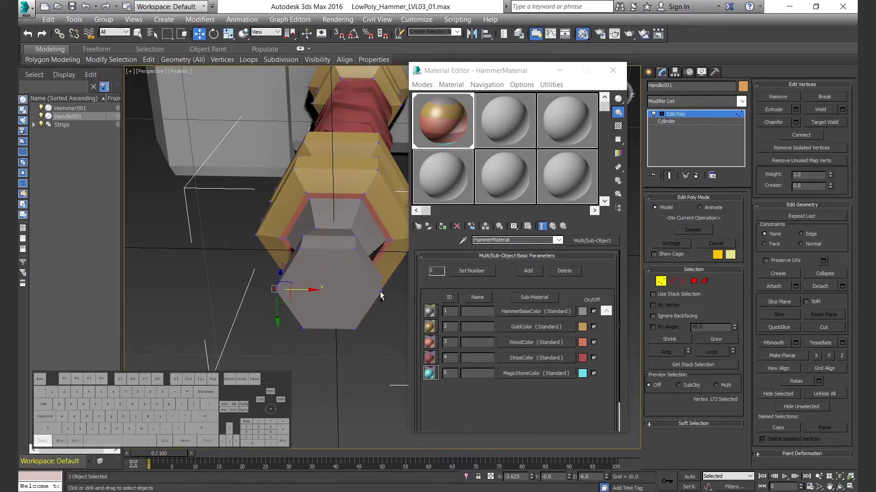
key(F4)
ctrl+click(380, 292)
right_click(381, 292)
click(368, 329)
key(w)
Leave the handle's vertex editing, select Hammer001 and assign HammerMaterial to it.
scroll(319, 238, down, 4)
alt+middle_drag(319, 238, 342, 289)
scroll(328, 269, down, 3)
scroll(340, 205, up, 3)
middle_drag(340, 205, 310, 243)
scroll(315, 260, down, 4)
alt+middle_drag(328, 292, 332, 329)
key(1)
click(385, 353)
click(339, 274)
alt+middle_drag(339, 274, 375, 314)
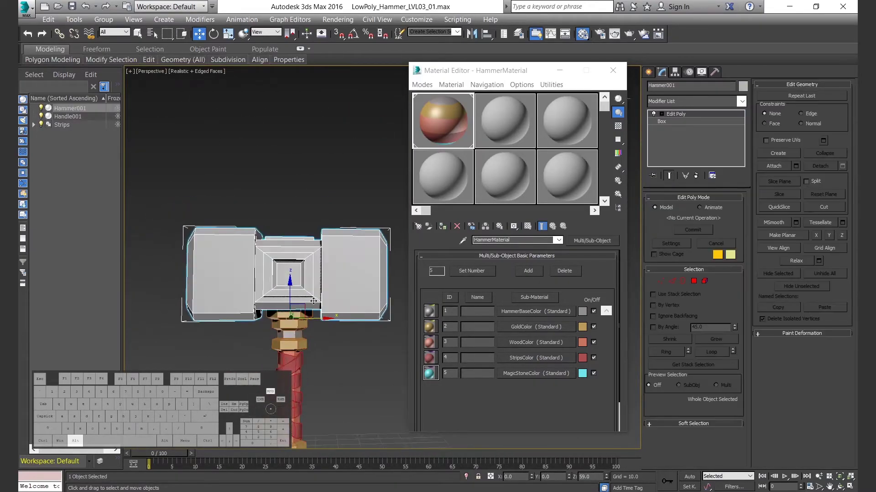
click(443, 227)
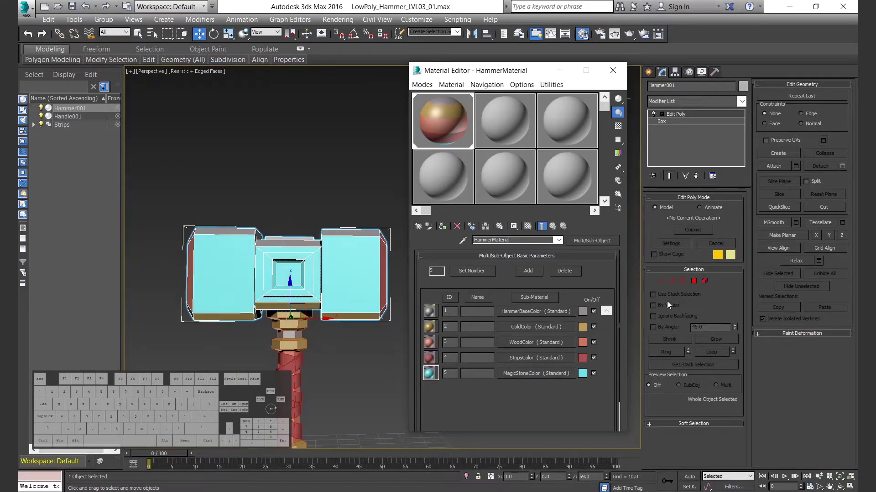
Set all polygons of the hammer head to material ID 1 and clear the selection.
key(4)
key(ctrl+a)
text(1)
key(Return)
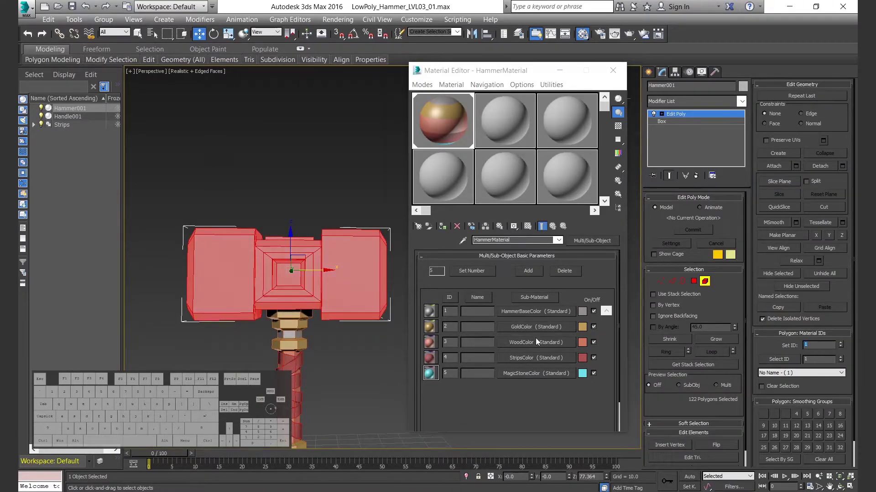
alt+middle_drag(342, 306, 354, 334)
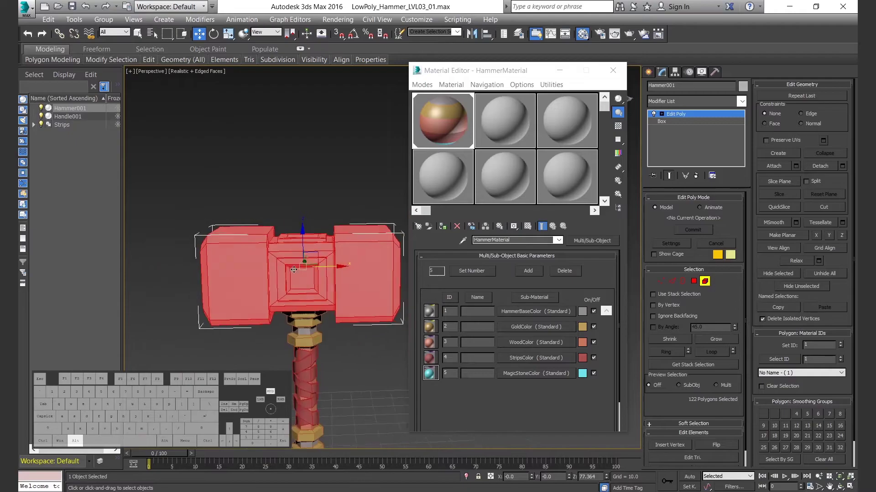
click(354, 334)
Select the lengthwise edge rings around both blocks of the hammer head and connect them with one segment.
scroll(328, 315, down, 3)
alt+middle_drag(300, 297, 321, 326)
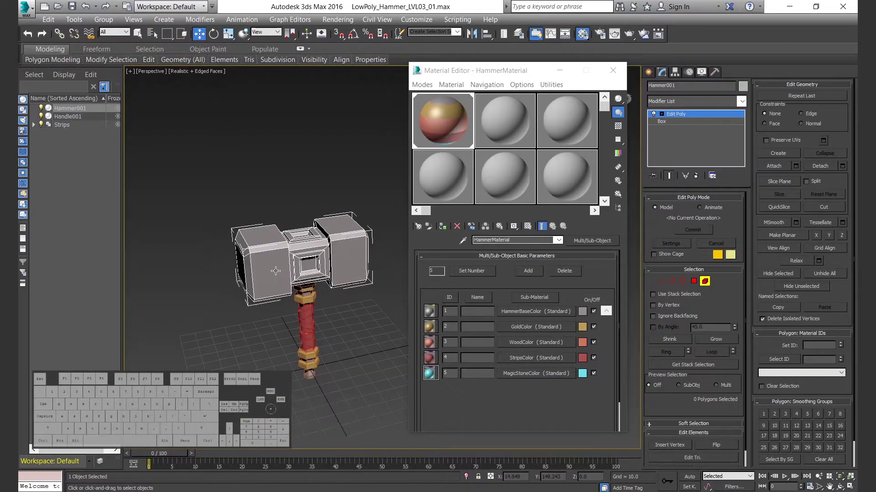
click(671, 281)
scroll(257, 244, up, 3)
click(260, 250)
shift+click(262, 260)
middle_drag(393, 245, 297, 256)
ctrl+click(301, 250)
right_click(286, 240)
click(255, 280)
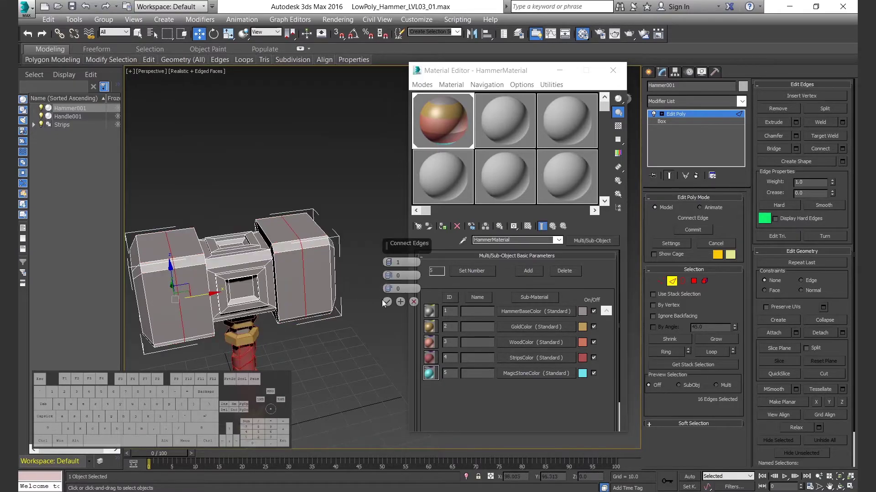
click(386, 303)
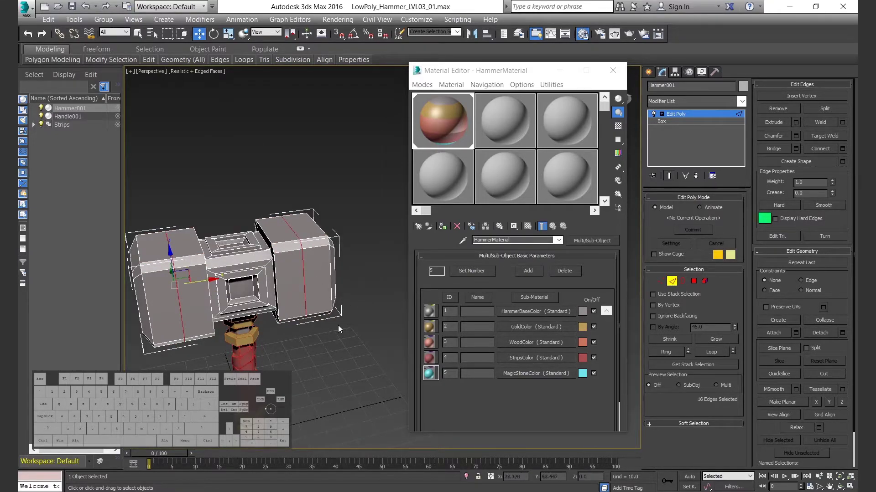
Chamfer the new center edge loops on both hammer blocks with one segment to form bands.
right_click(293, 274)
click(202, 339)
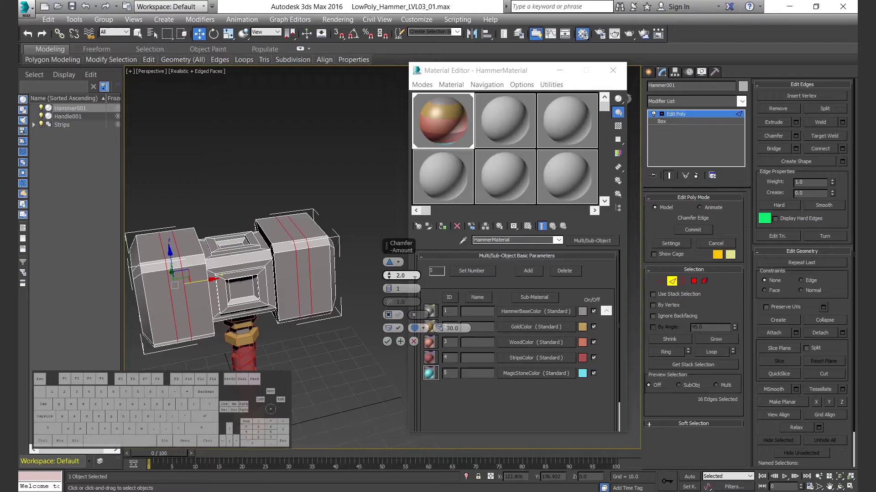
click(387, 342)
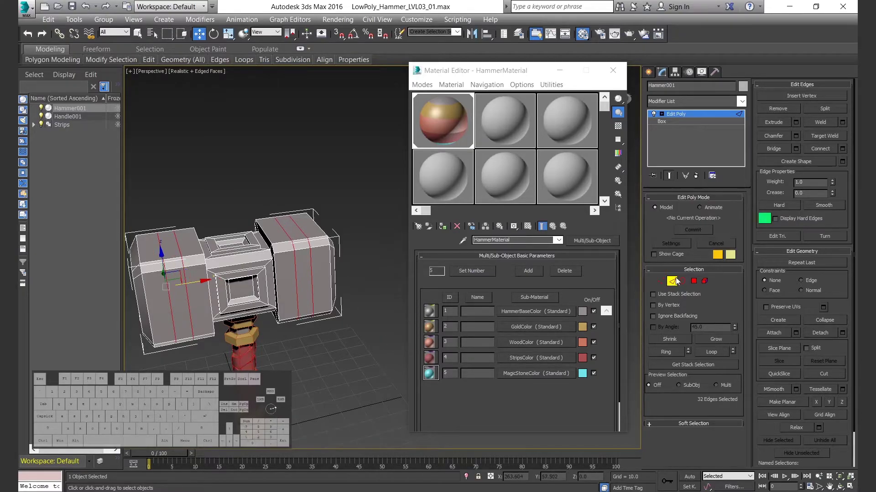
Select the polygon loops of the narrow center bands around both blocks of the hammer head.
key(4)
click(302, 278)
shift+click(300, 245)
ctrl+click(178, 292)
shift+click(173, 263)
Extrude the selected band polygons with a height of 2.
right_click(171, 260)
click(73, 291)
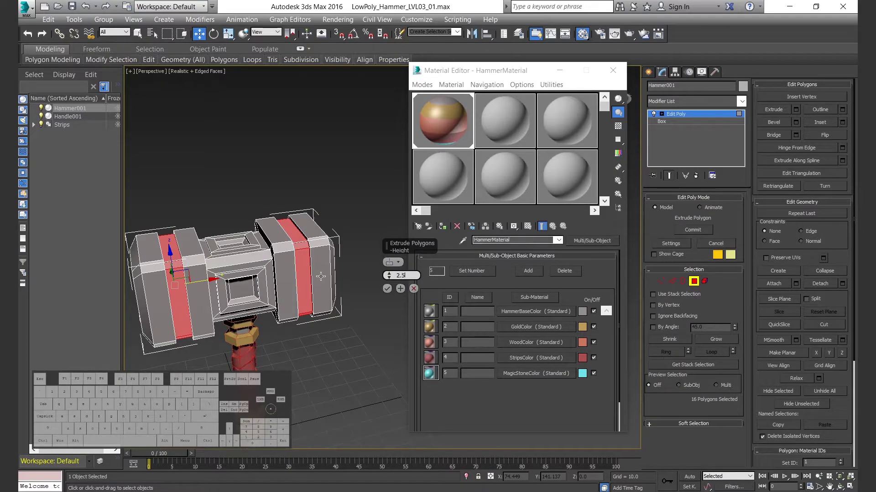
key(Return)
text(1)
key(Return)
text(2)
key(Return)
alt+middle_drag(191, 307, 277, 288)
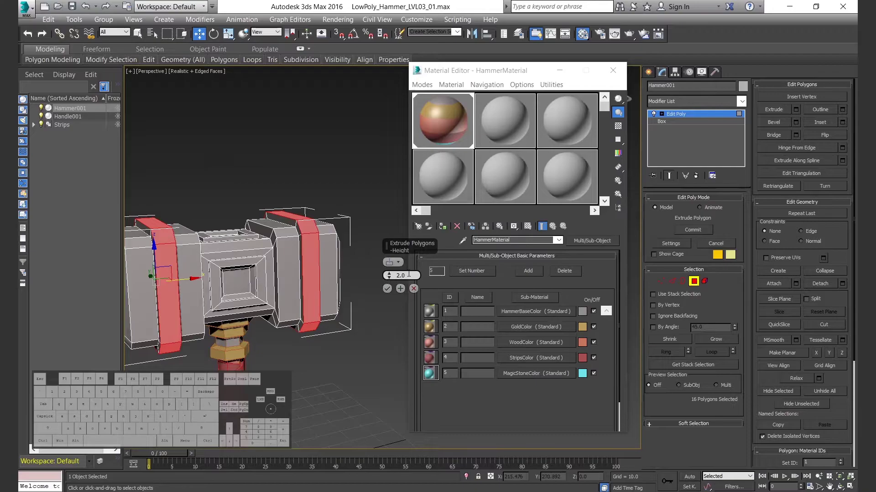
click(387, 289)
Grow the selection to include the sides of the raised bands, set it to material ID 2 and clear the selection.
click(716, 339)
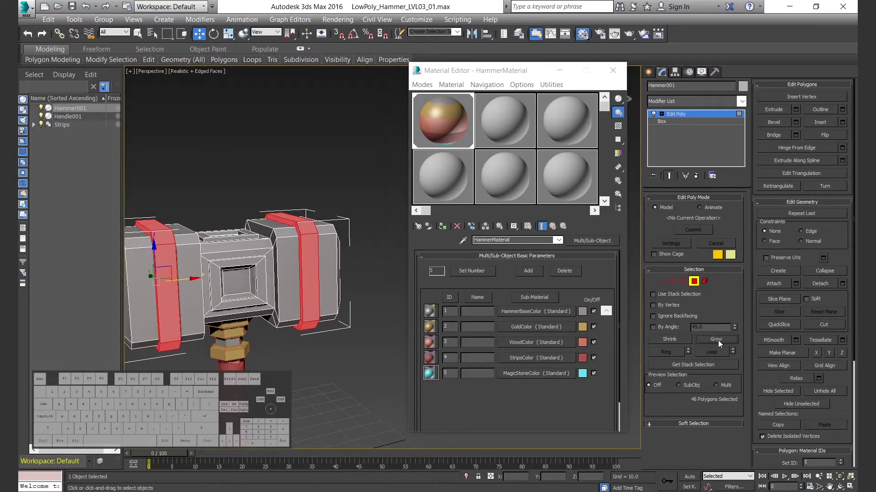
scroll(816, 452, down, 1)
drag(821, 436, 736, 436)
text(2)
key(Return)
click(297, 375)
Select the loop of frame polygons around one of the square recesses in the hammer's middle block.
middle_drag(297, 376, 347, 355)
alt+middle_drag(346, 356, 266, 311)
scroll(299, 388, up, 3)
scroll(266, 310, up, 3)
click(232, 269)
shift+click(269, 283)
scroll(295, 340, down, 3)
alt+middle_drag(295, 340, 228, 285)
scroll(202, 279, up, 3)
ctrl+click(250, 301)
shift+click(256, 278)
key(ctrl+z)
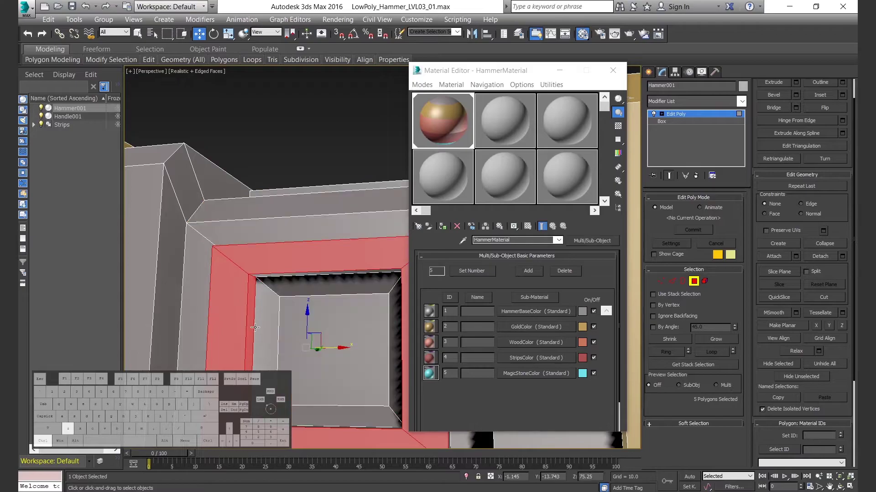
scroll(256, 330, down, 3)
alt+middle_drag(256, 330, 299, 326)
key(ctrl+z)
Add the frame polygon loops of the middle block's other two recesses and grow the selection.
ctrl+click(301, 273)
ctrl+shift+click(362, 244)
scroll(320, 255, down, 3)
alt+middle_drag(319, 256, 190, 205)
scroll(255, 265, up, 3)
ctrl+click(315, 274)
ctrl+shift+click(359, 301)
click(715, 339)
key(z)
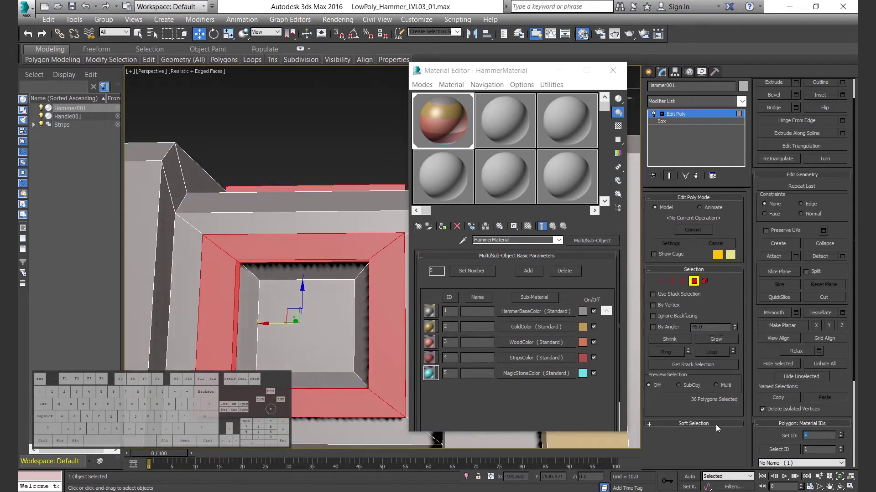
Add the inner wall polygon loops of all three recesses to the selection.
click(296, 272)
shift+click(250, 294)
scroll(269, 311, down, 5)
alt+middle_drag(269, 303, 228, 260)
scroll(294, 303, up, 3)
ctrl+click(275, 305)
shift+click(310, 312)
middle_drag(255, 388, 250, 283)
ctrl+click(230, 294)
shift+click(251, 332)
Assign material ID 2 to the selected recess frames and inner walls.
drag(813, 436, 680, 428)
text(2)
key(Return)
Set the innermost square polygons of the three recesses to material ID 5 and clear the selection.
click(271, 297)
alt+middle_drag(273, 298, 168, 272)
ctrl+click(275, 299)
ctrl+click(250, 363)
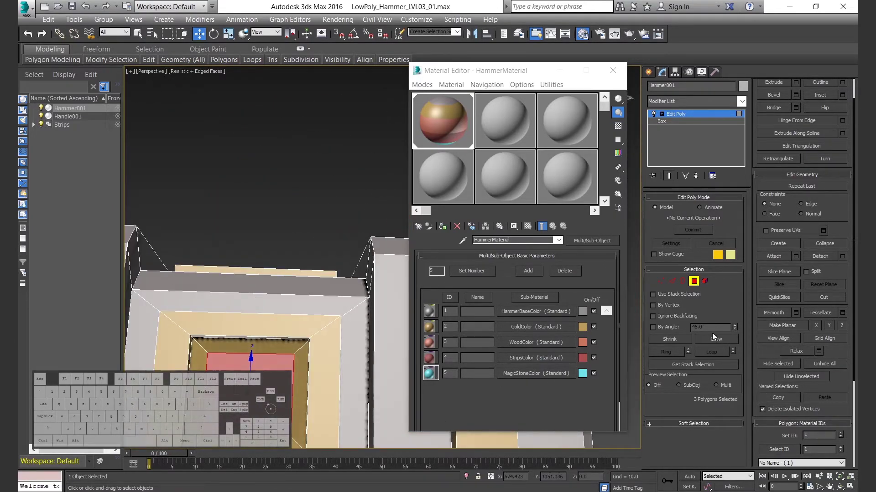
text(5)
key(Return)
click(291, 200)
Close the Material Editor, narrow the command panel to one column, leave polygon editing and deselect the hammer.
scroll(273, 273, down, 5)
alt+middle_drag(273, 292, 352, 283)
alt+middle_drag(319, 315, 332, 335)
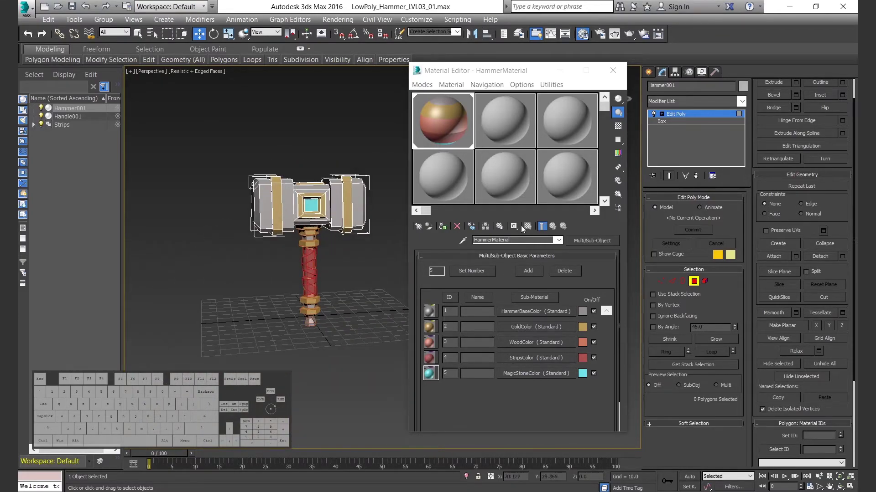
click(612, 71)
drag(641, 232, 750, 242)
click(803, 281)
click(466, 242)
Set the render output size to 1080 by 1080 and show the safe frame in the perspective view.
middle_drag(466, 242, 501, 255)
alt+middle_drag(501, 256, 540, 254)
scroll(550, 255, down, 3)
click(706, 75)
key(z)
alt+middle_drag(553, 199, 512, 200)
middle_drag(512, 201, 517, 216)
click(601, 34)
text(180)
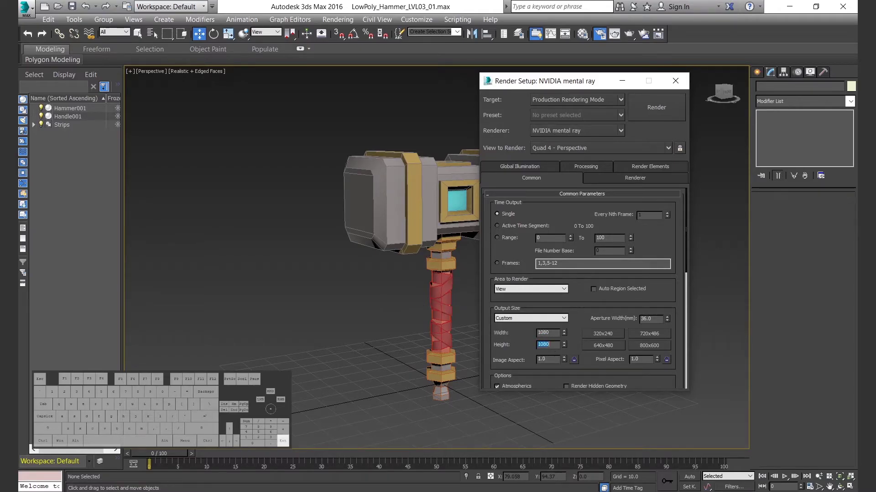
click(675, 81)
key(shift+f)
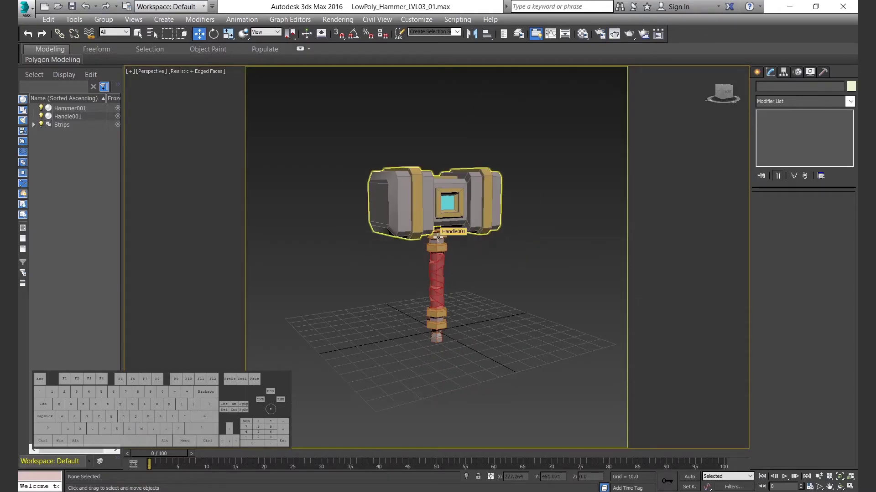
Frame the whole hammer large and centered inside the perspective view's safe frame.
scroll(420, 209, up, 4)
mouse_move(420, 209)
middle_down()
mouse_move(434, 206)
mouse_move(424, 206)
mouse_move(429, 214)
middle_up()
mouse_move(429, 213)
middle_down()
mouse_move(415, 212)
mouse_move(424, 219)
middle_up()
scroll(417, 215, down, 3)
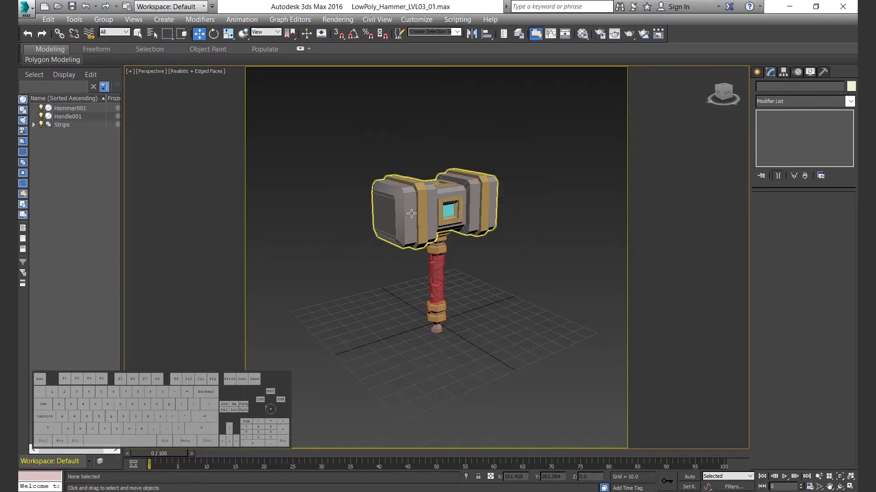
key(alt)
scroll(414, 209, up, 3)
scroll(414, 209, down, 3)
click(819, 487)
drag(436, 274, 428, 240)
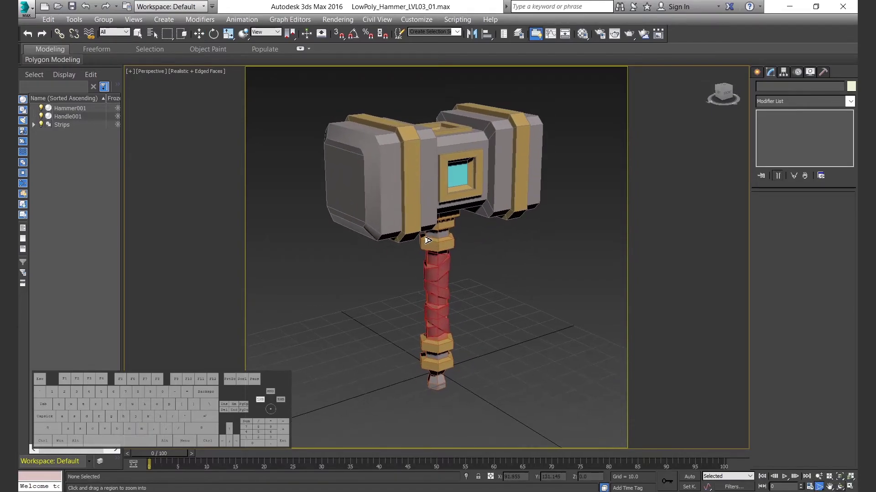
key(w)
shift+middle_drag(429, 239, 429, 251)
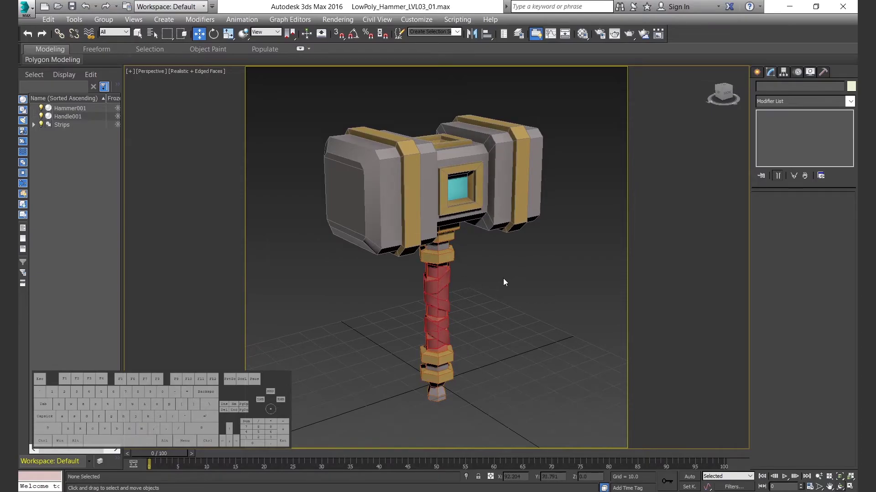
Create a standard Skylight on the ground grid beside the hammer.
click(759, 72)
click(782, 88)
click(804, 103)
click(773, 118)
click(826, 163)
click(569, 336)
right_click(570, 337)
Create a Target Spot light in the Left view, placed above and to the side and aimed at the hammer.
click(780, 139)
key(alt+w)
middle_click(338, 358)
key(alt+w)
key(alt+w)
key(alt+w)
scroll(414, 287, down, 10)
middle_drag(414, 279, 370, 287)
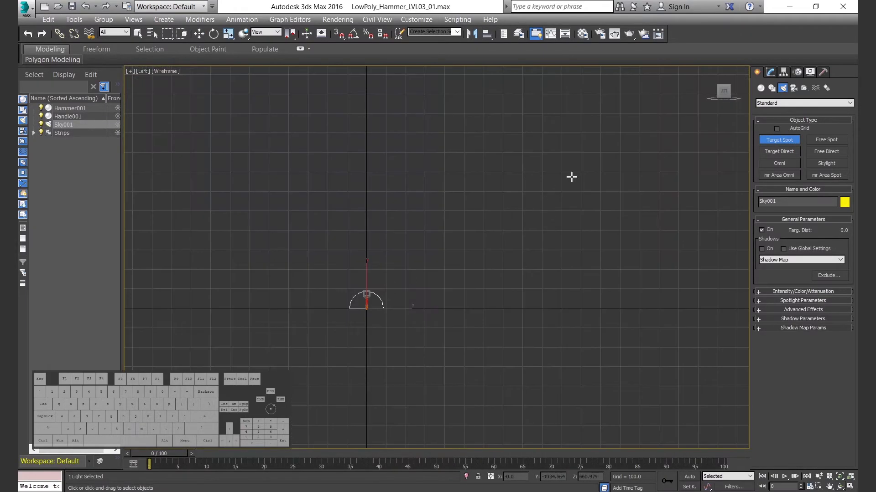
drag(565, 182, 390, 335)
key(w)
key(alt+w)
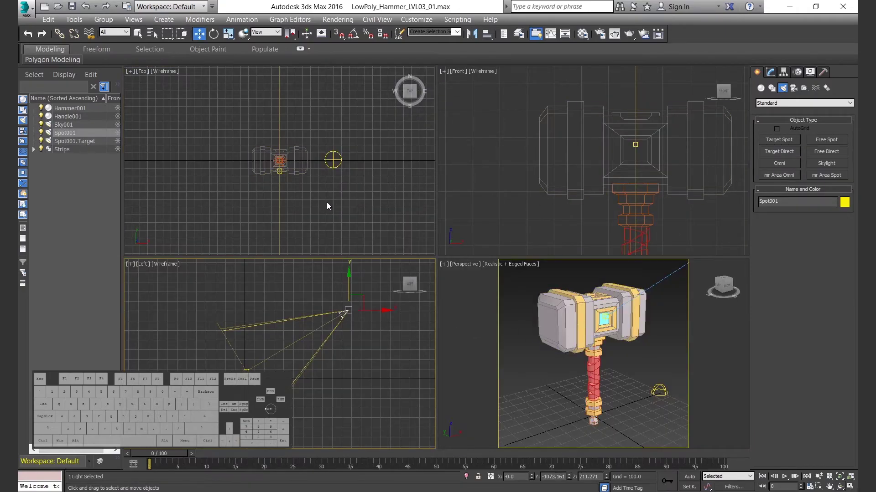
Move the spotlight by eye in the Top view to the front-left of the hammer.
scroll(327, 206, down, 5)
middle_drag(327, 206, 331, 96)
scroll(328, 155, down, 4)
drag(355, 186, 318, 186)
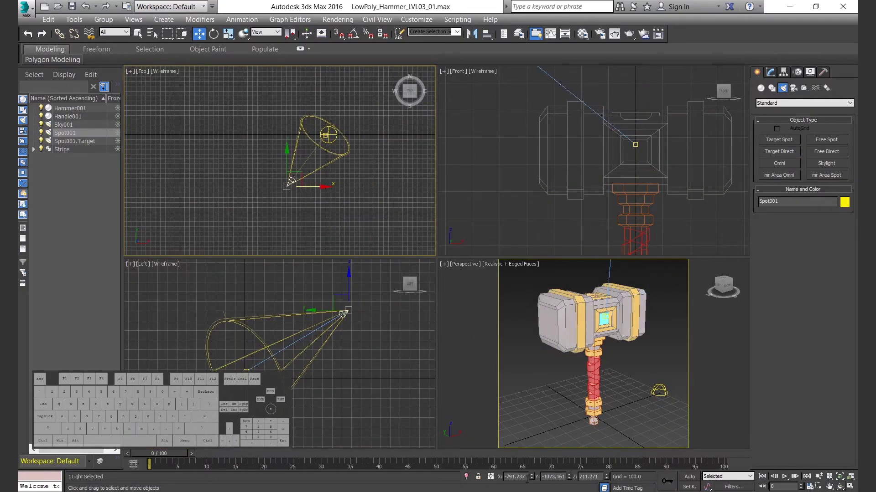
right_click(312, 160)
click(313, 177)
drag(286, 161, 287, 134)
drag(321, 159, 340, 158)
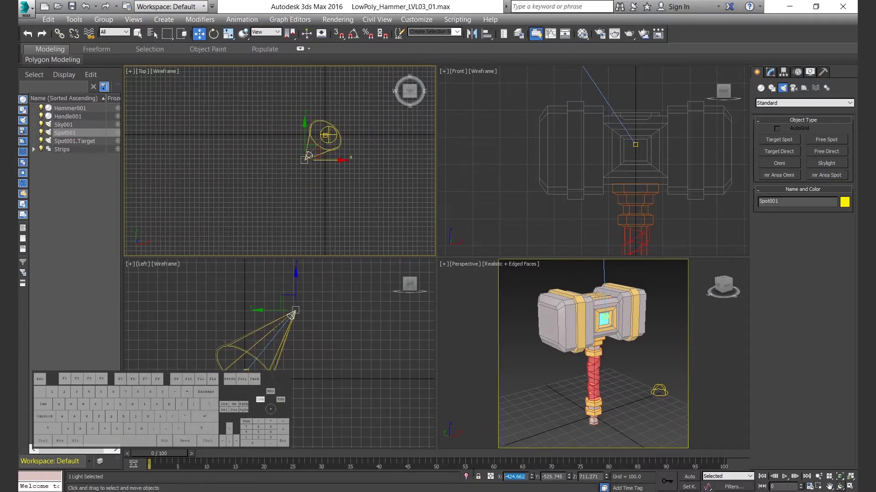
Position the spotlight at X -400, Y -400 and Z 400.
key(Return)
click(561, 476)
text(-)
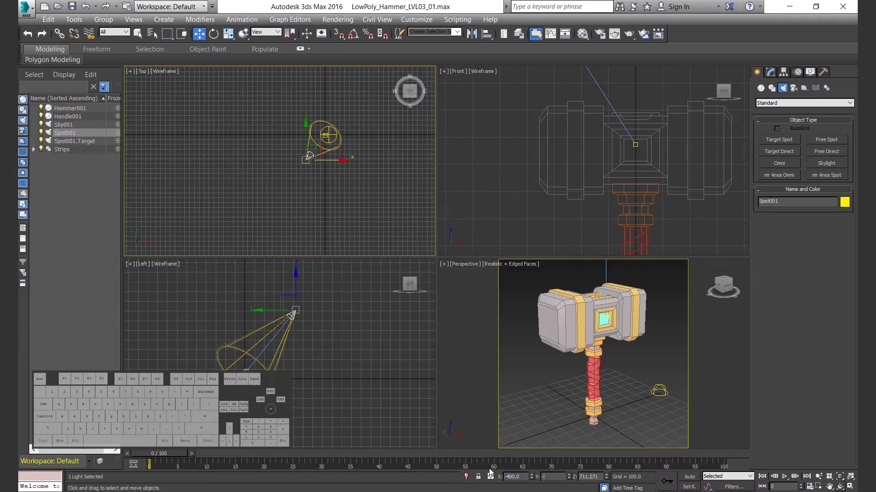
text(400)
key(Return)
text(800)
key(Return)
text(400)
key(Return)
Enable Ray Traced Shadows on the spotlight and widen its light cone to 120.
click(769, 72)
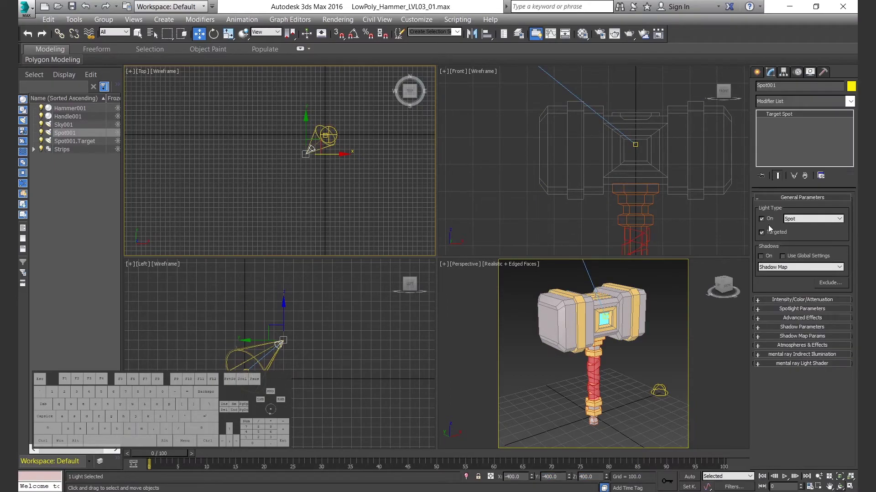
click(772, 268)
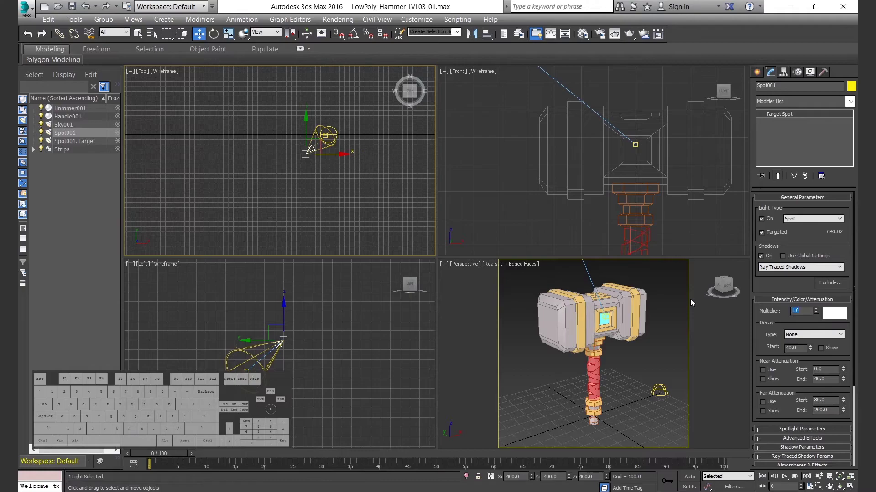
click(791, 300)
click(795, 309)
key(Tab)
text(120)
key(Return)
click(792, 309)
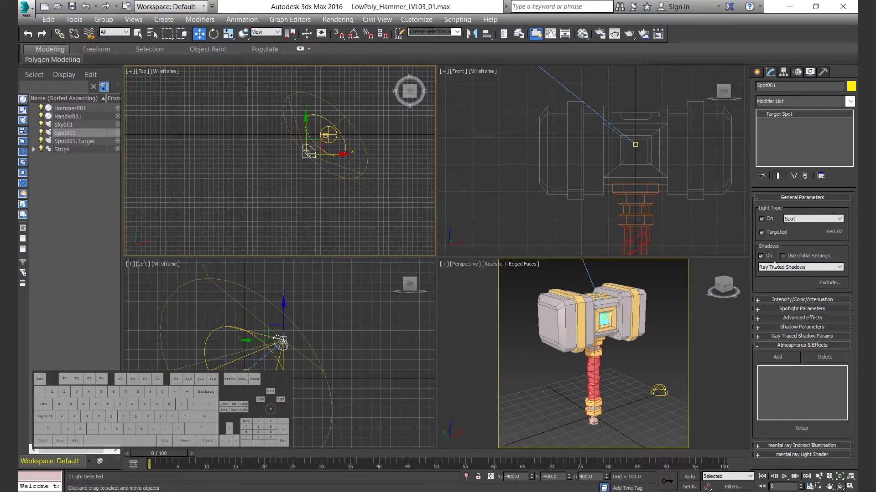
Check the skylight's parameters, deselect it and maximize the perspective view.
click(660, 388)
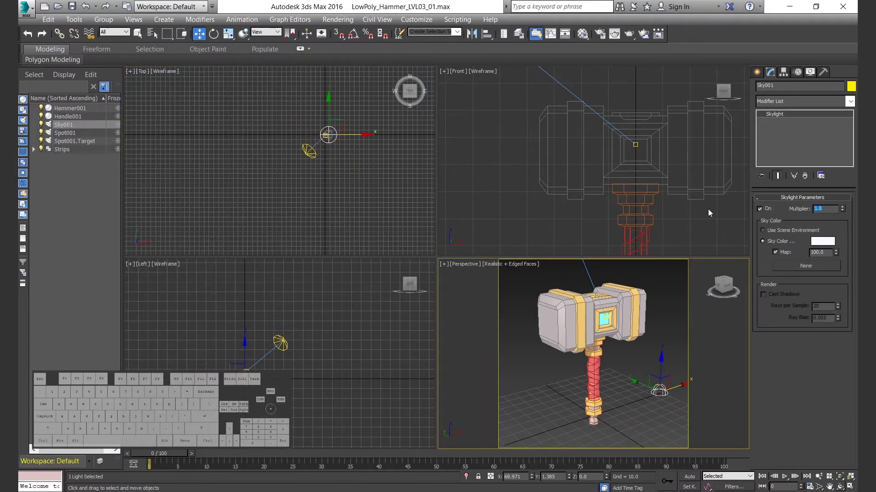
click(616, 390)
key(alt+w)
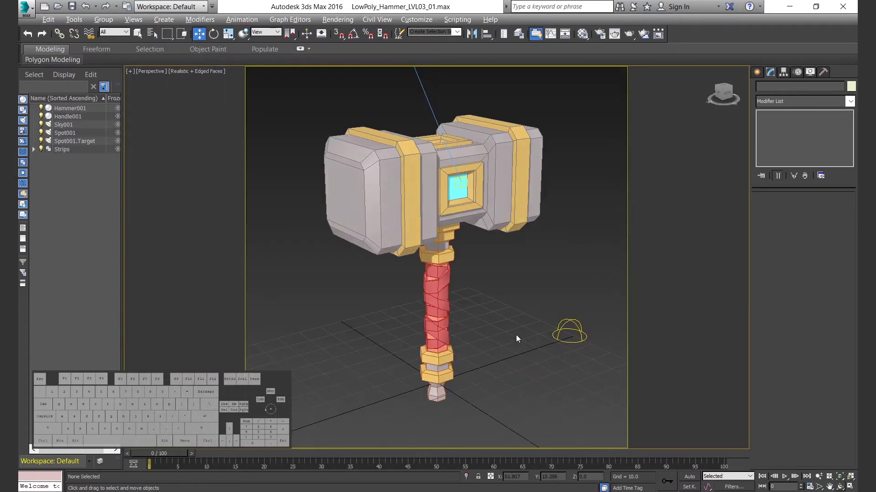
Review the Global Illumination render settings, run a test render of the perspective view and close the rendered frame.
key(F10)
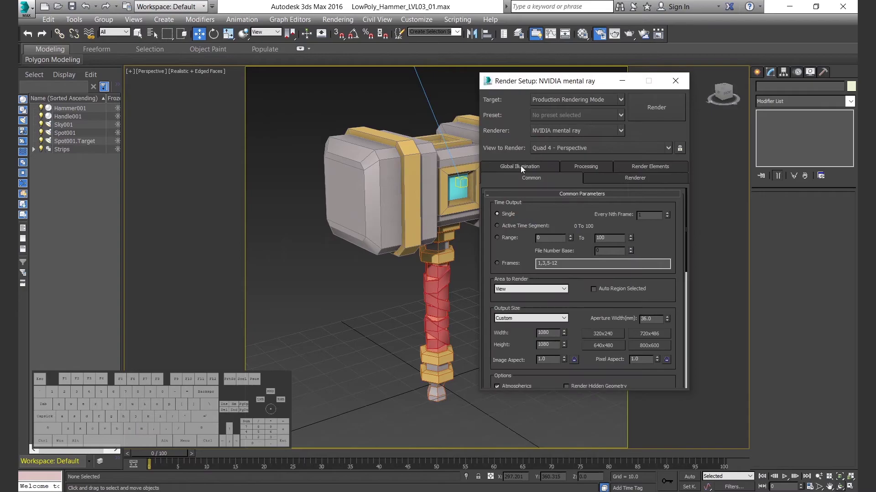
click(521, 166)
click(676, 116)
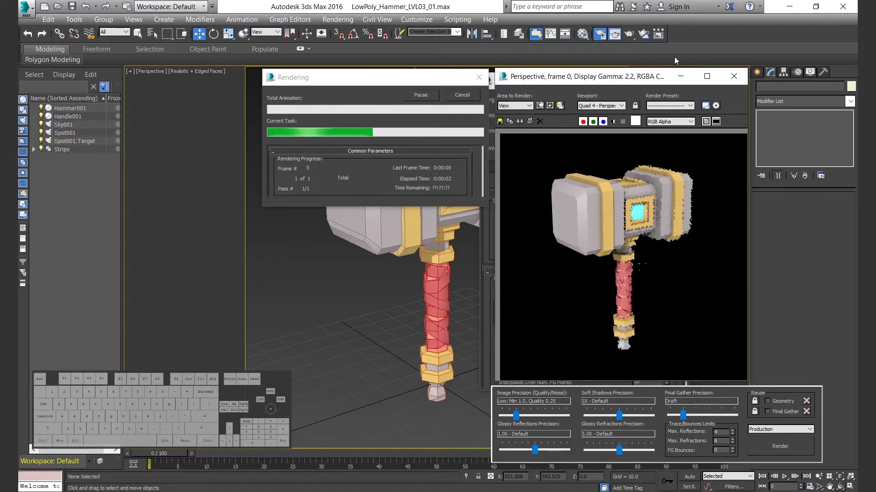
key(Escape)
click(737, 77)
Select all elements of the hammer head to examine its smoothing groups, and leave element editing.
click(376, 162)
click(813, 280)
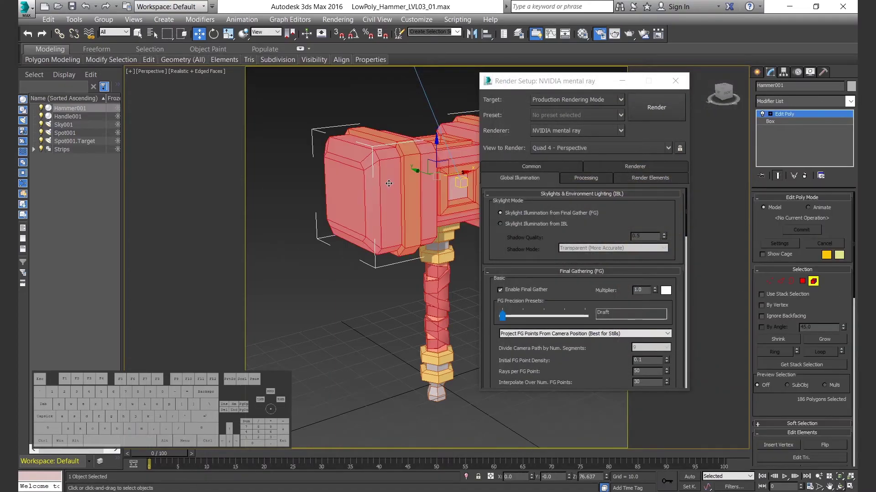
scroll(827, 327, down, 10)
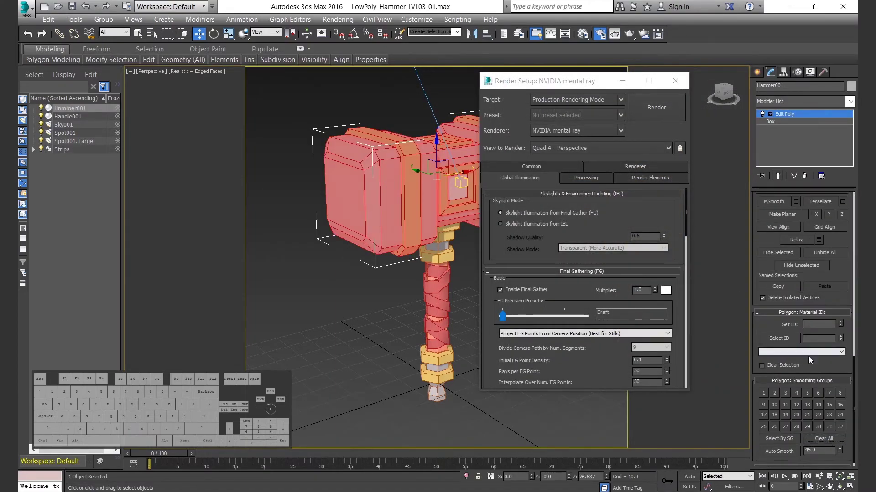
key(5)
click(719, 255)
Reselect the hammer head, run another test render and close the rendered frame.
click(375, 180)
click(661, 110)
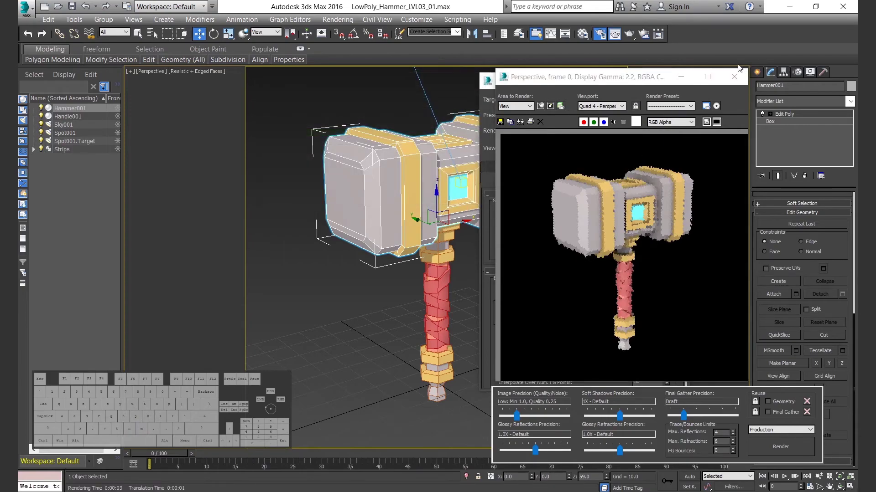
click(734, 77)
Set the environment background color to a gray with value 120 and render the perspective view.
click(337, 19)
click(352, 155)
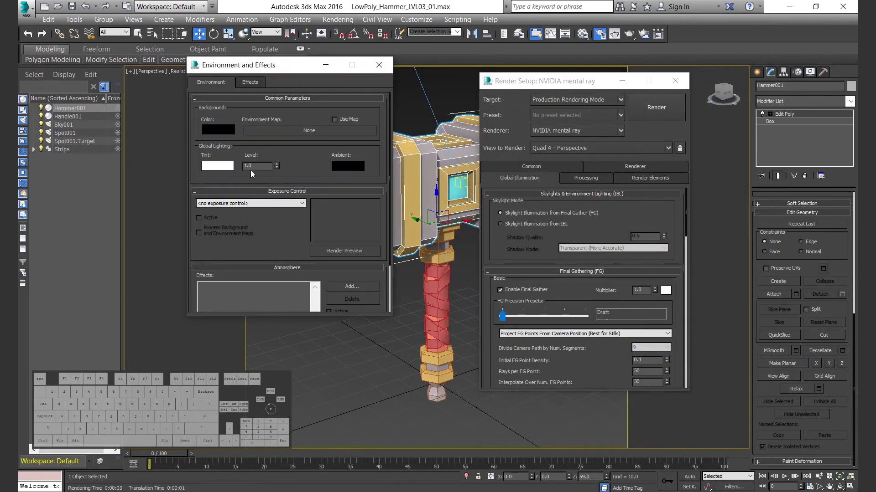
click(221, 129)
drag(412, 121, 310, 118)
text(120)
key(Return)
click(374, 160)
click(655, 108)
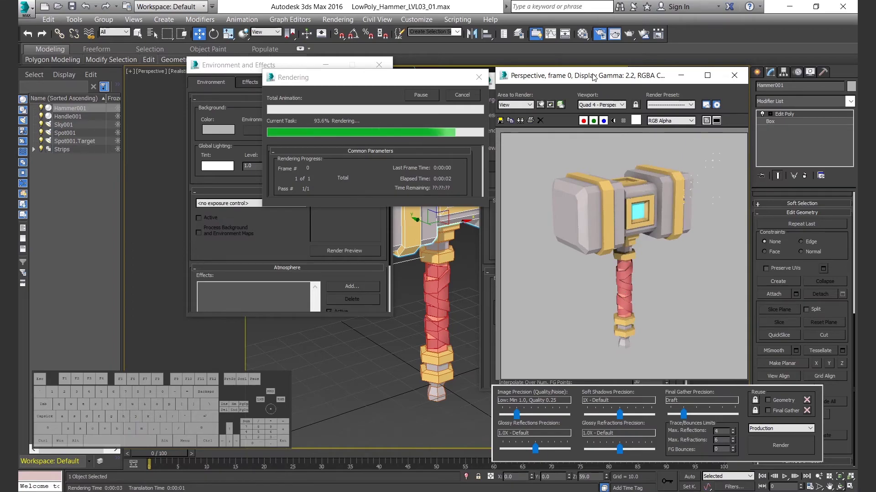
Examine the rendered hammer up close and as a whole in the rendered frame.
scroll(612, 274, up, 3)
scroll(613, 277, down, 2)
scroll(612, 313, up, 3)
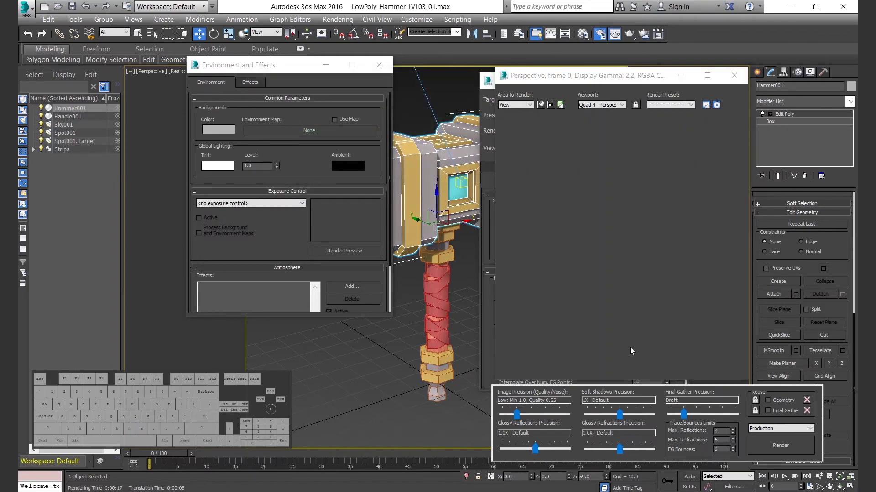
scroll(612, 313, down, 3)
scroll(638, 344, up, 2)
scroll(638, 344, down, 3)
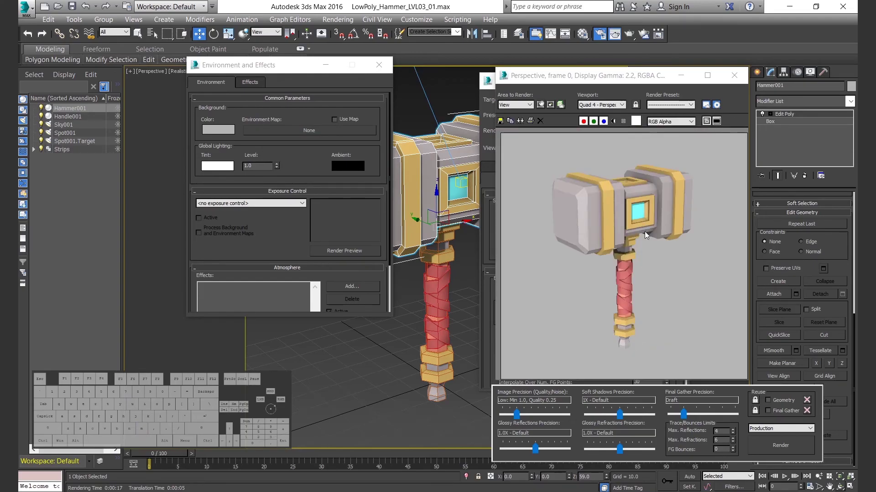
Save the rendered image as a PNG file named LowPoly_Hammer_LVL03_01.png in the scenes folder, accepting the PNG options.
click(500, 121)
click(556, 266)
double_click(616, 310)
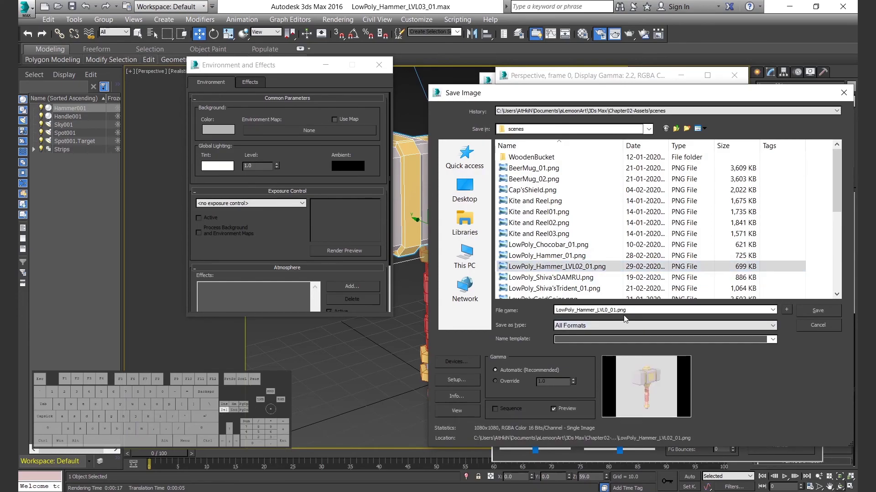
click(730, 325)
click(592, 396)
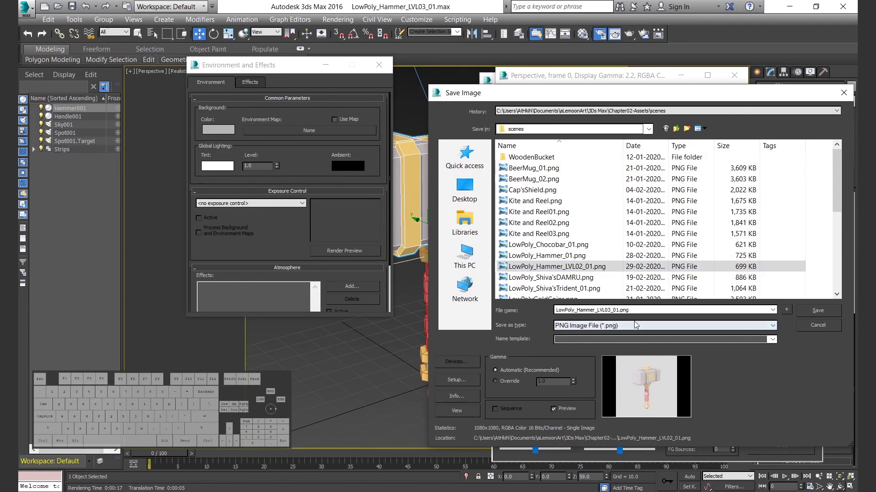
click(817, 310)
click(513, 215)
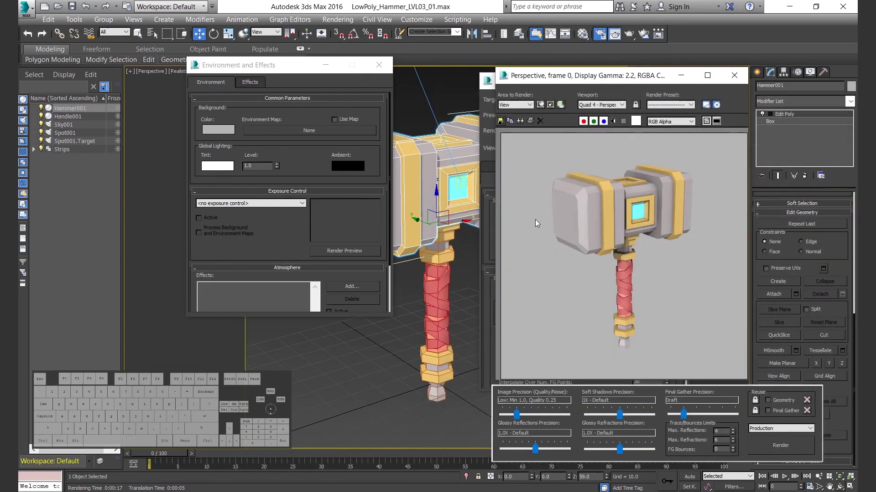
Close the rendered frame, environment and render setup windows, and reopen the last rendered frame.
click(733, 76)
click(379, 65)
click(678, 81)
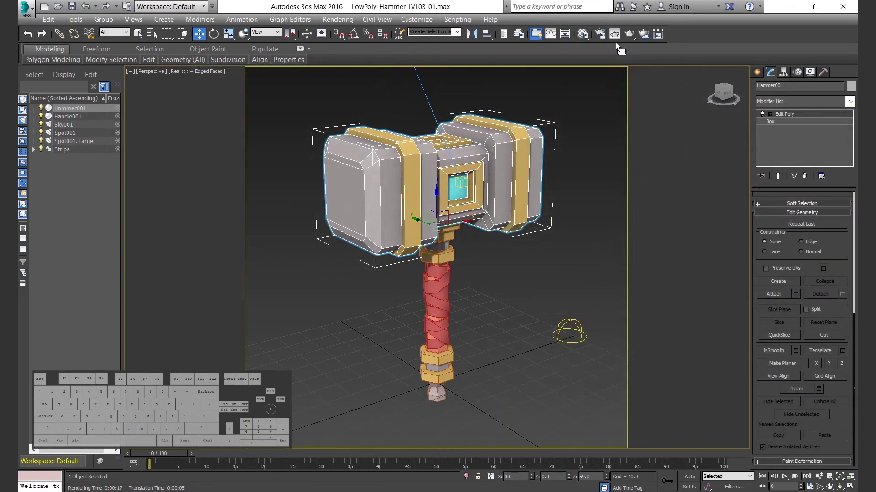
click(614, 34)
drag(640, 80, 639, 78)
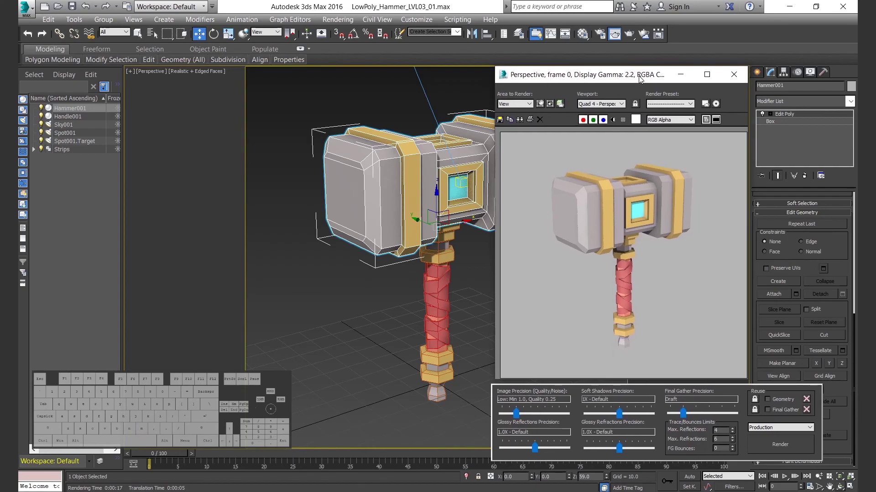